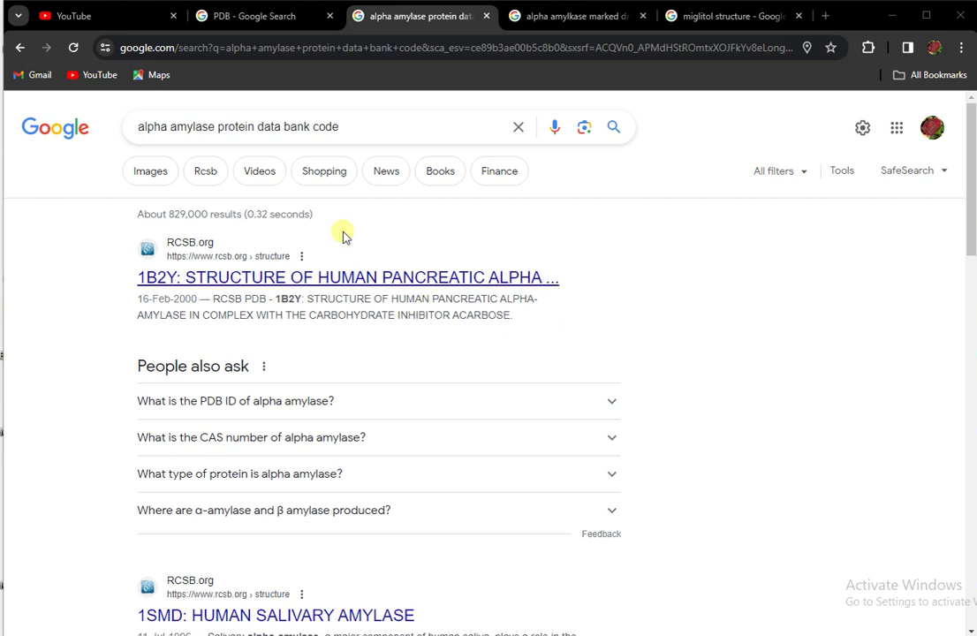
- Copy the PDB code 1B2Y for human pancreatic alpha-amylase from the search results
left_click_drag(217, 129, 131, 129)
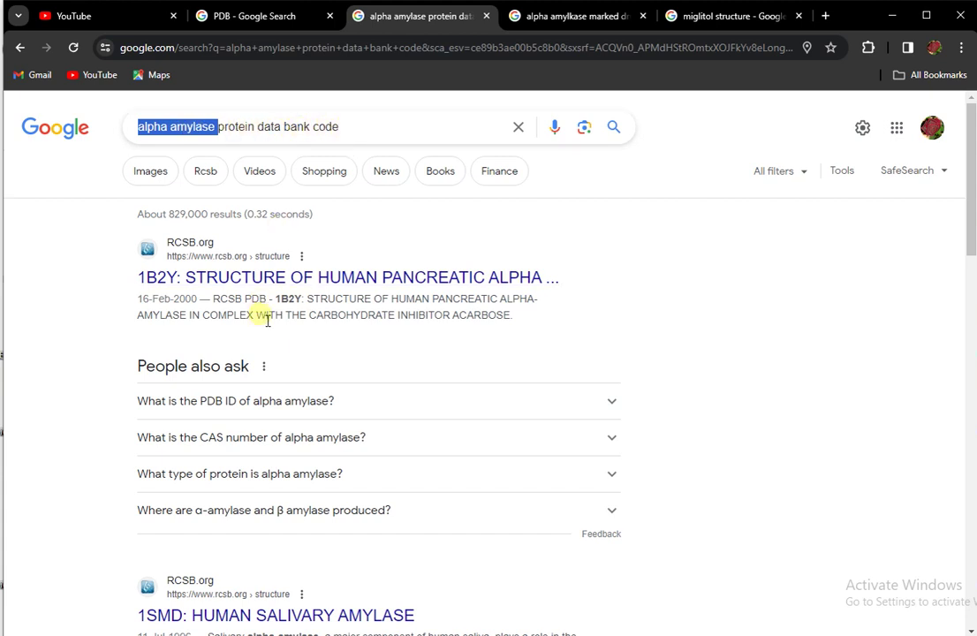
left_click_drag(275, 300, 304, 305)
key("ctrl+c")
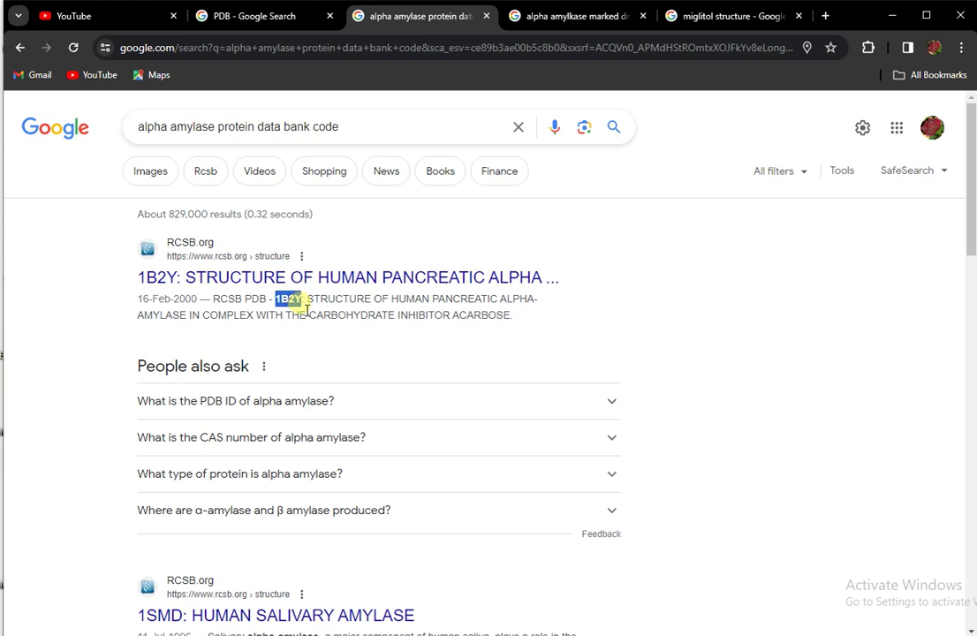
- Look up the copied code on the RCSB PDB site and download the 1B2Y structure in PDB format
left_click(284, 18)
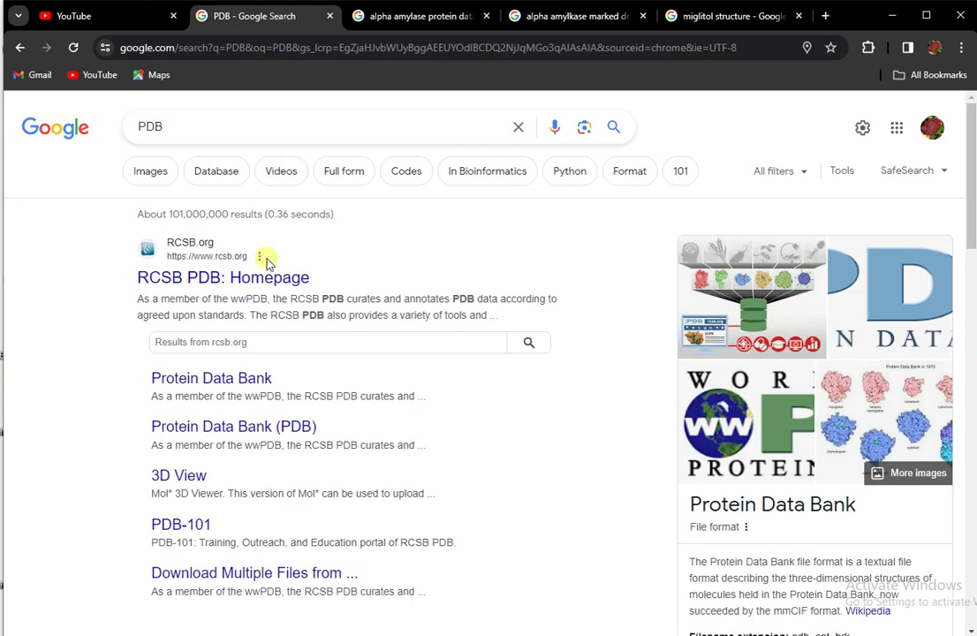
left_click(252, 351)
key("ctrl+v")
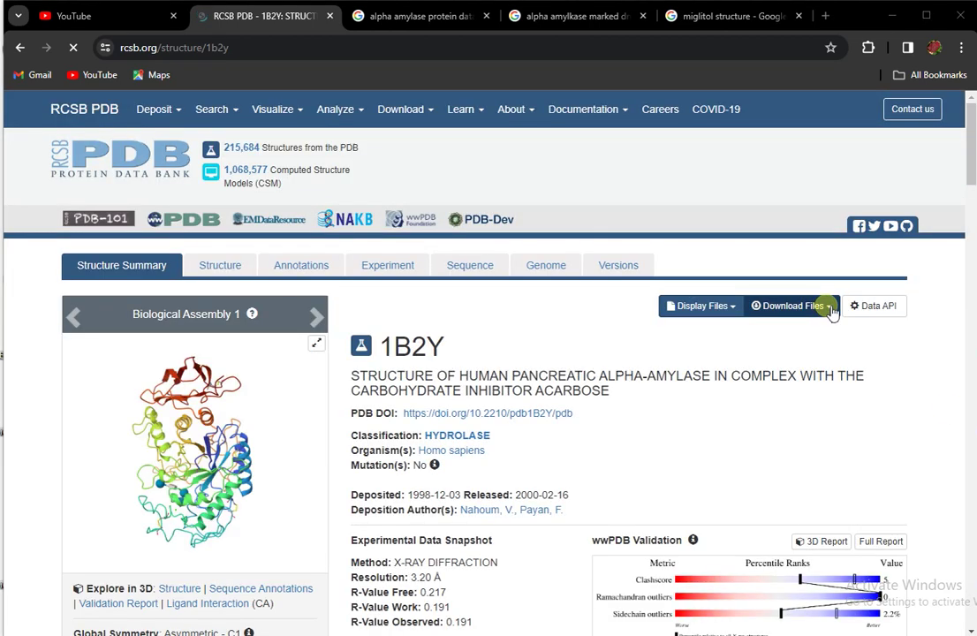
left_click(830, 307)
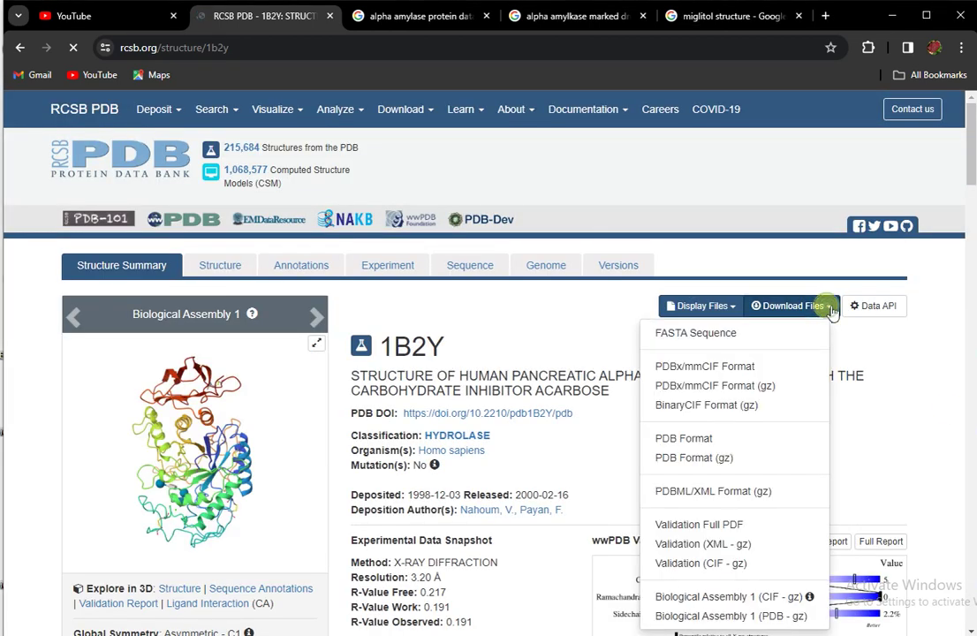
left_click(685, 439)
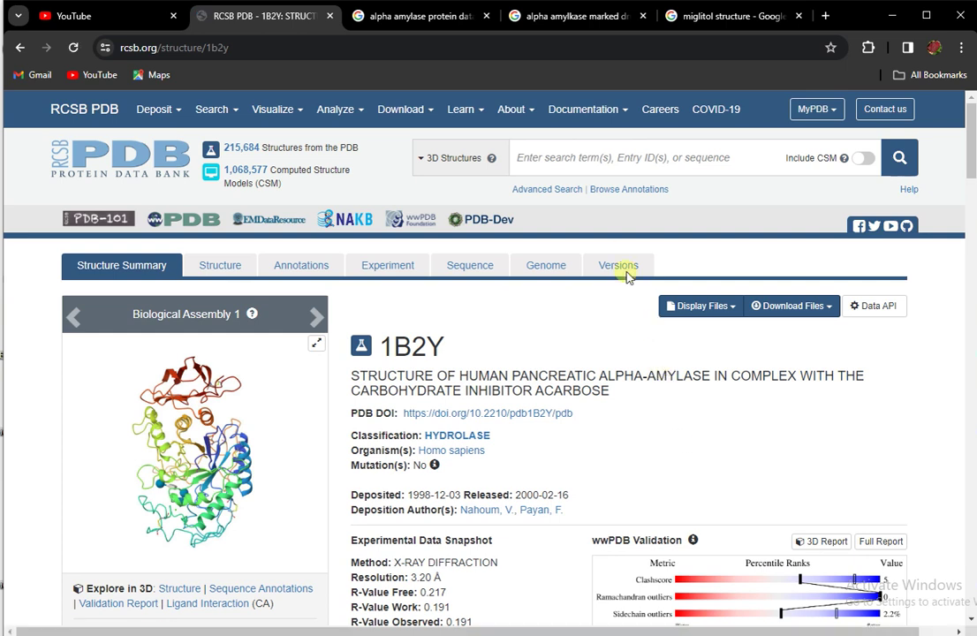
- Review the alpha amylase inhibitor drugs in the search results and bring up the miglitol structure images
left_click(545, 18)
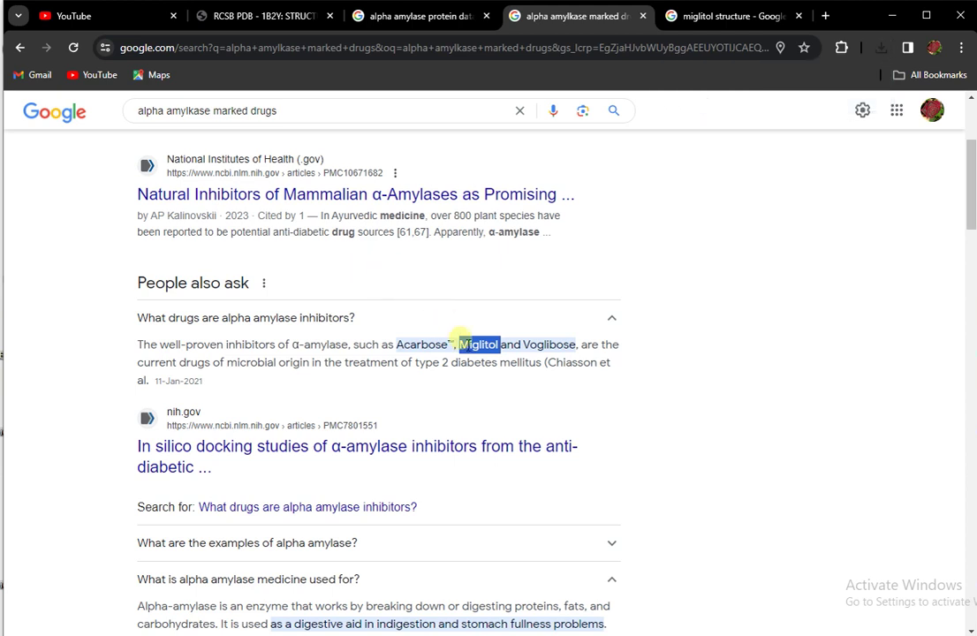
left_click(721, 15)
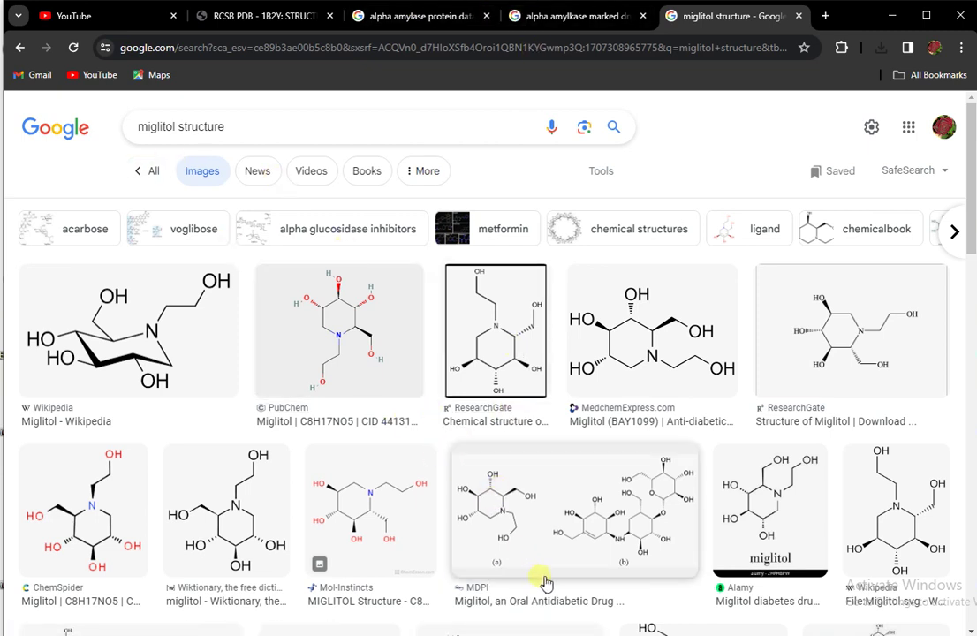
- Switch to ChemDraw and place its document window and tools palette so the miglitol reference images remain visible
mouse_move(622, 632)
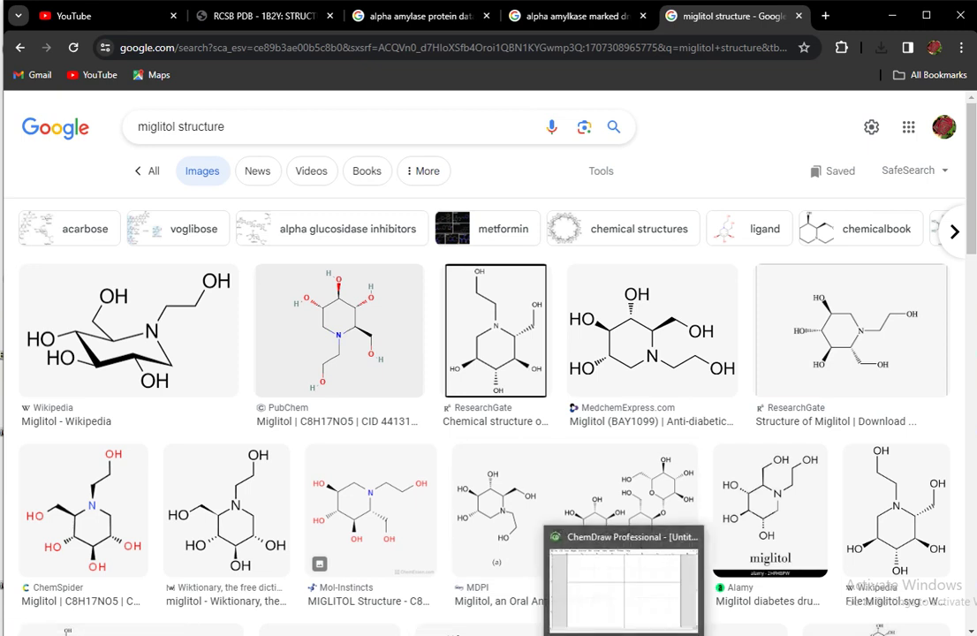
left_click(622, 600)
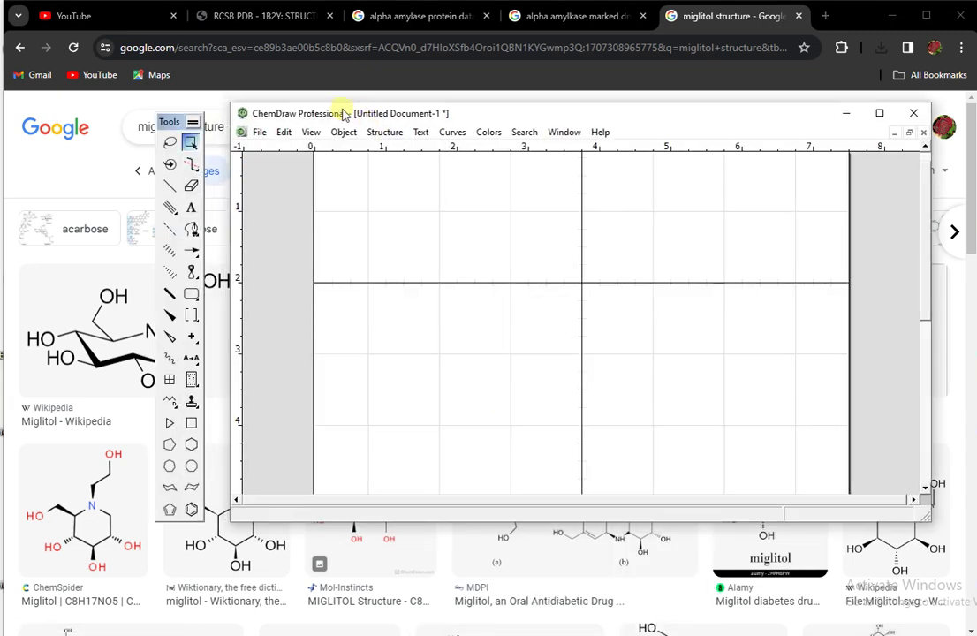
left_click_drag(344, 115, 693, 198)
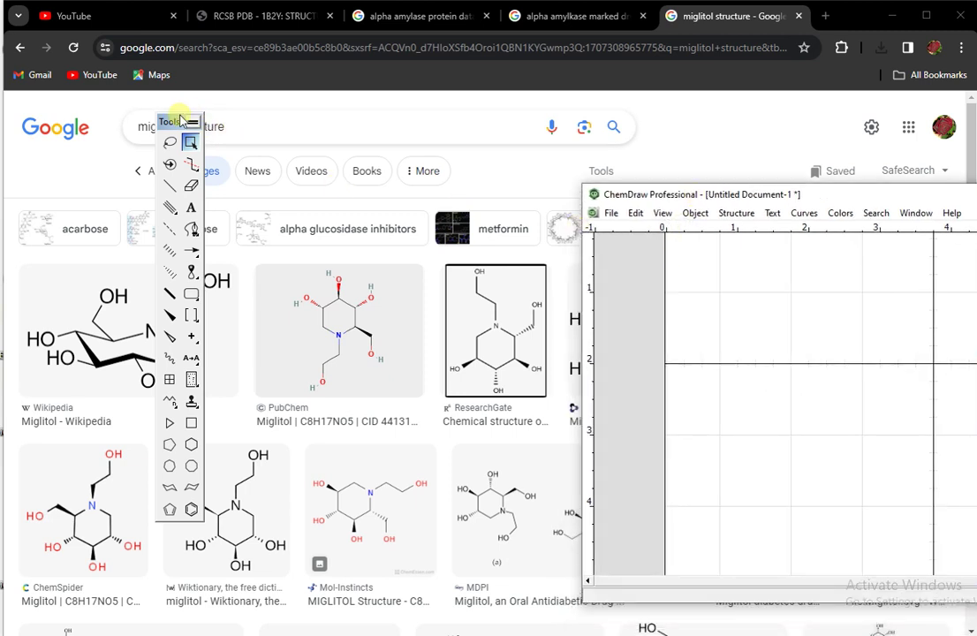
left_click_drag(271, 117, 210, 448)
- Draw a cyclohexane ring and change its topmost atom to nitrogen
left_click(372, 478)
left_click(791, 361)
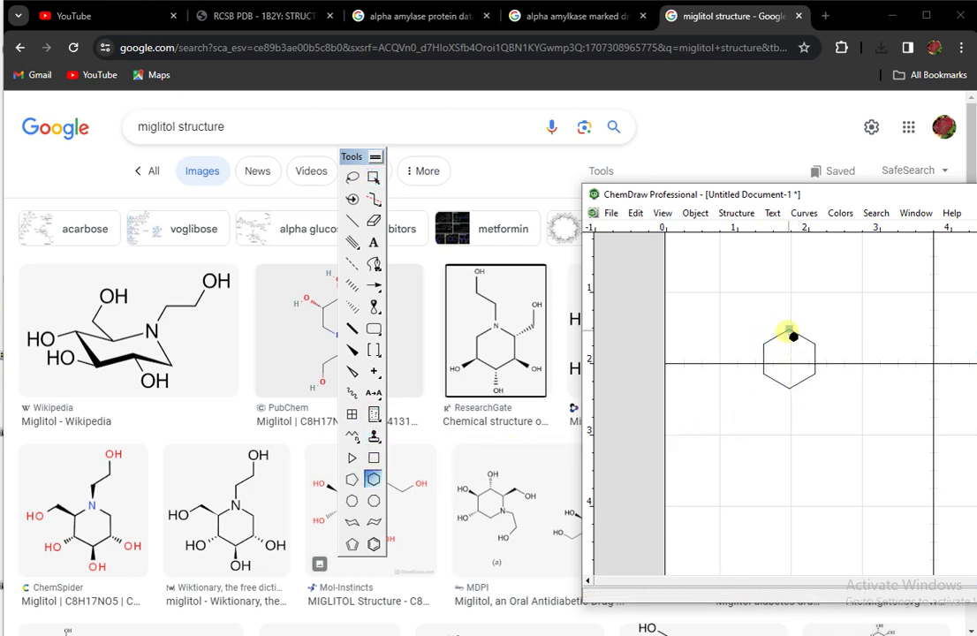
key("n")
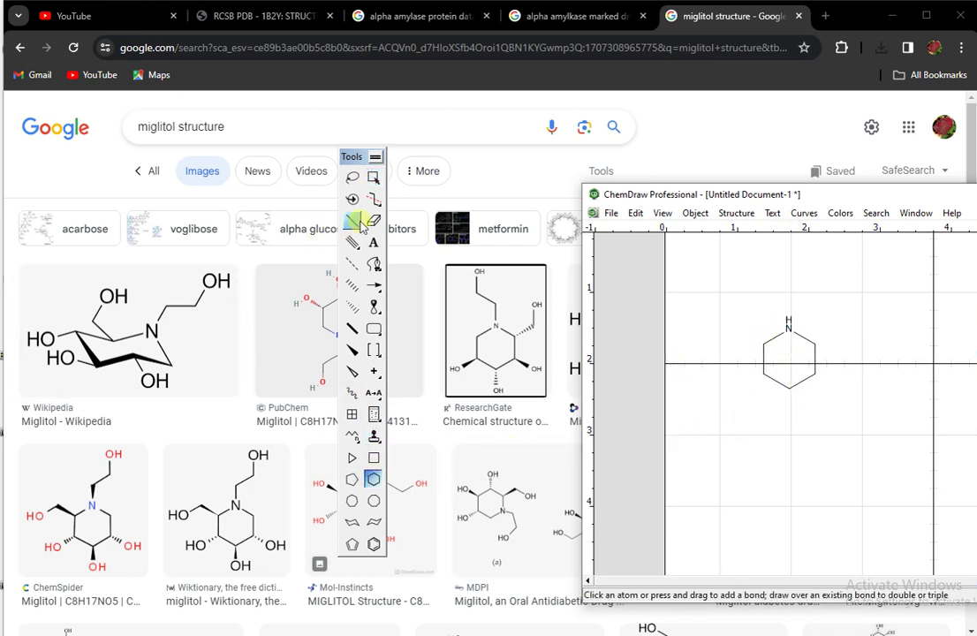
- Attach a zigzag chain of three single bonds to the ring nitrogen
left_click(351, 219)
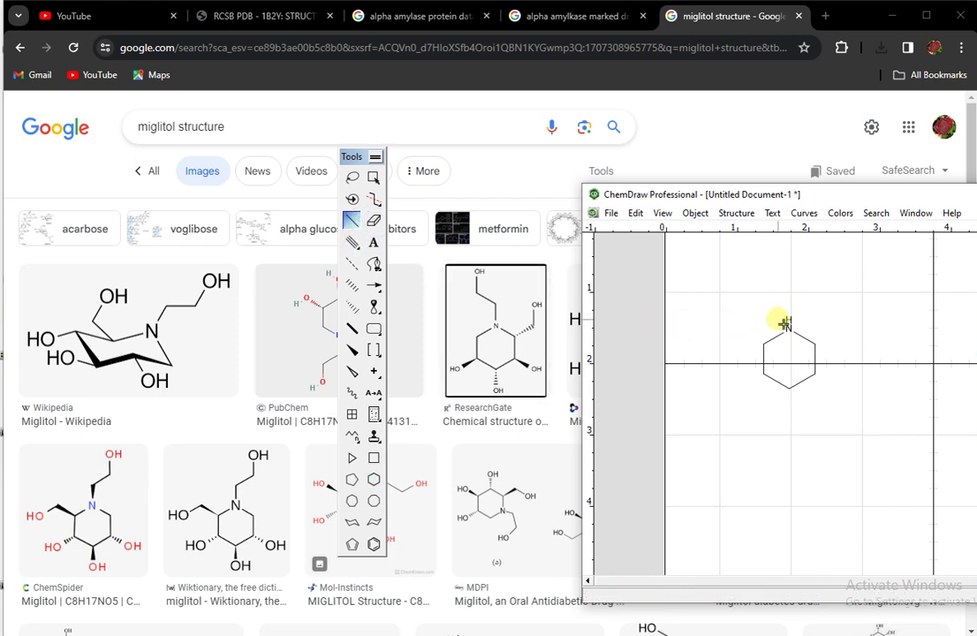
left_click_drag(791, 328, 792, 303)
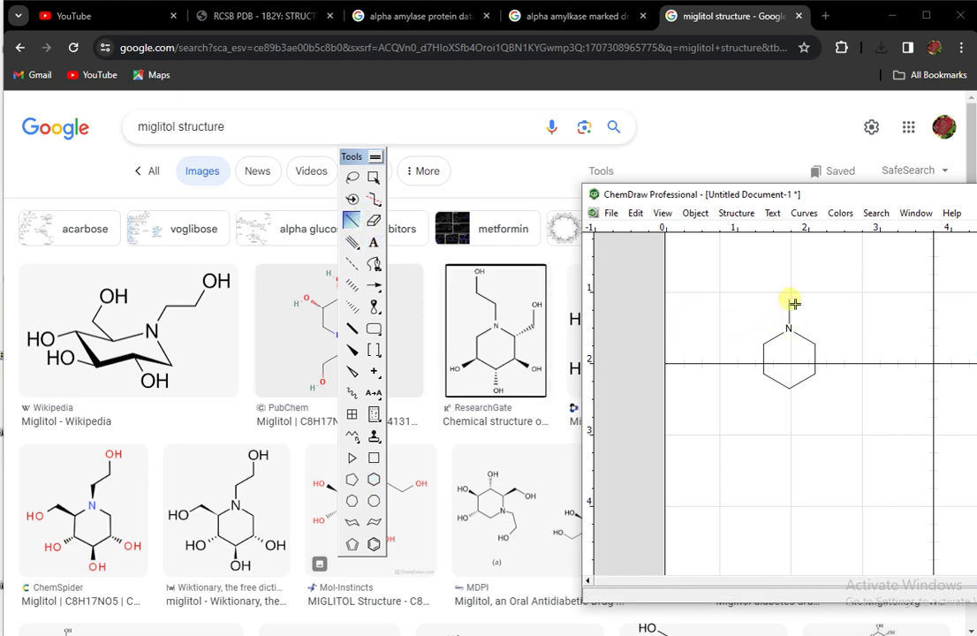
left_click(787, 300)
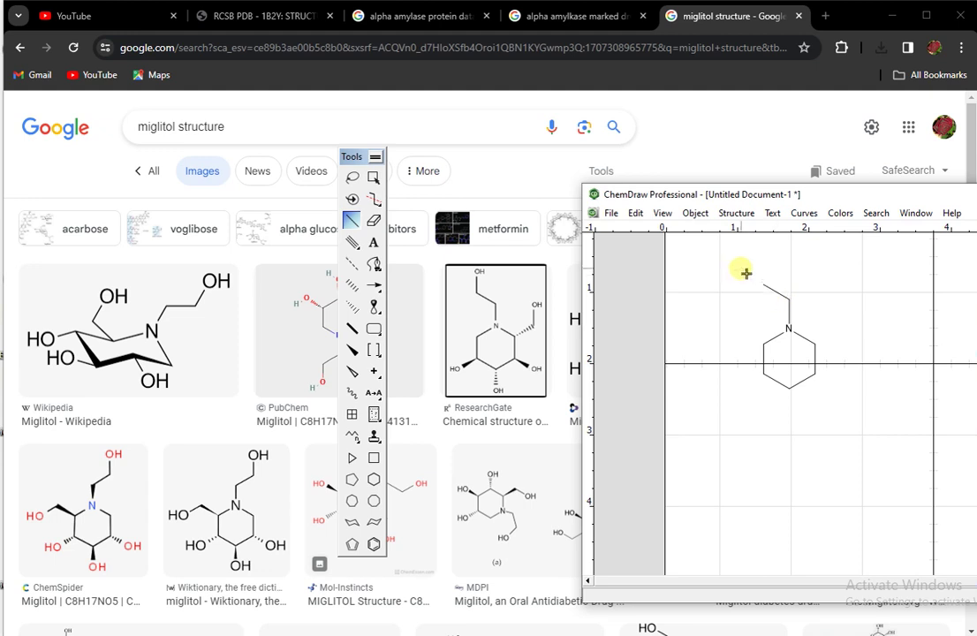
left_click(766, 274)
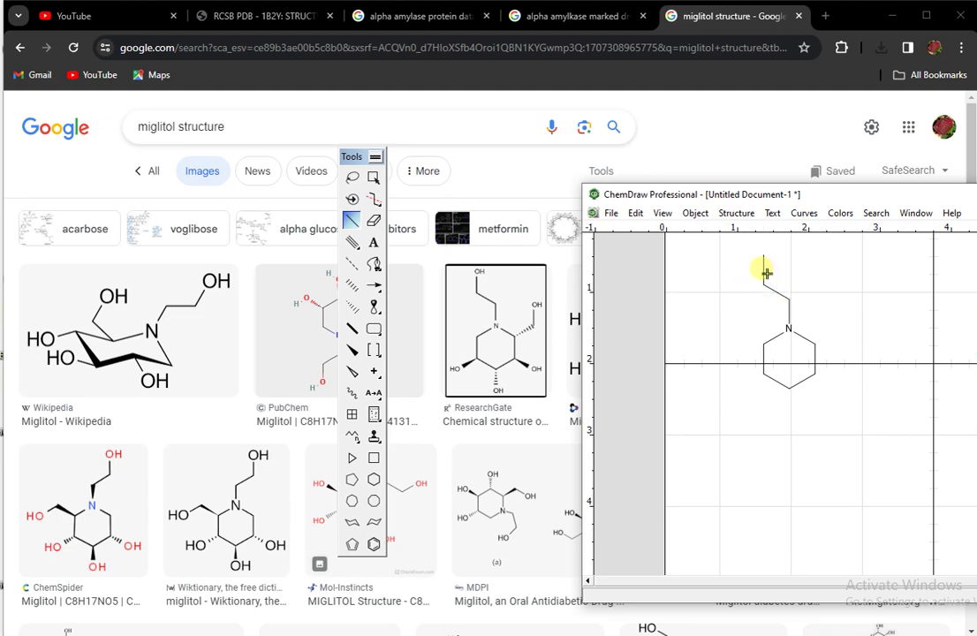
- Add a CH2OH side chain to the ring carbon right of the nitrogen, with the hydroxyl pointing up
left_click(817, 345)
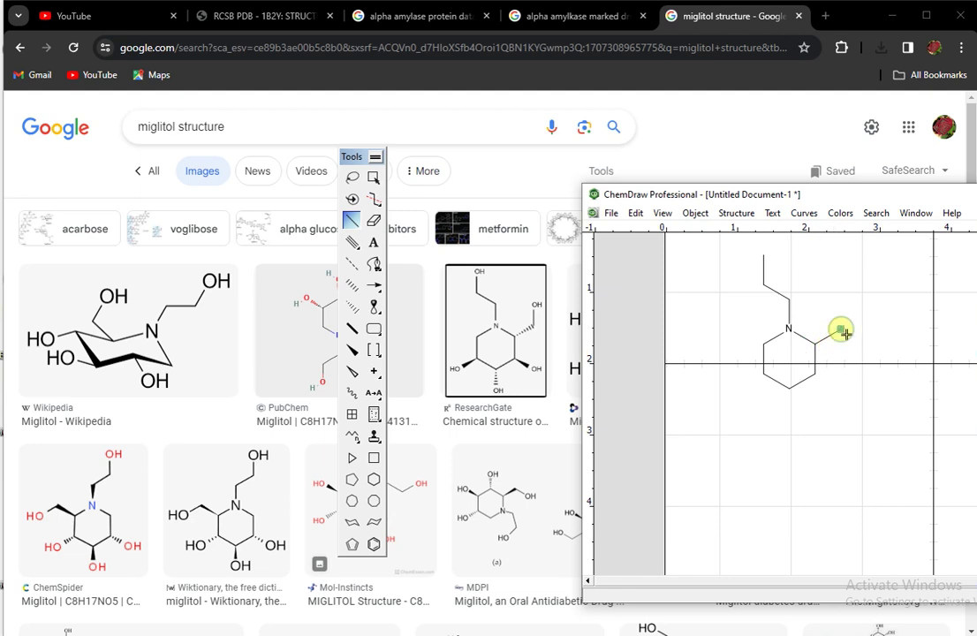
left_click(841, 331)
key("ctrl+z")
left_click_drag(842, 331, 845, 311)
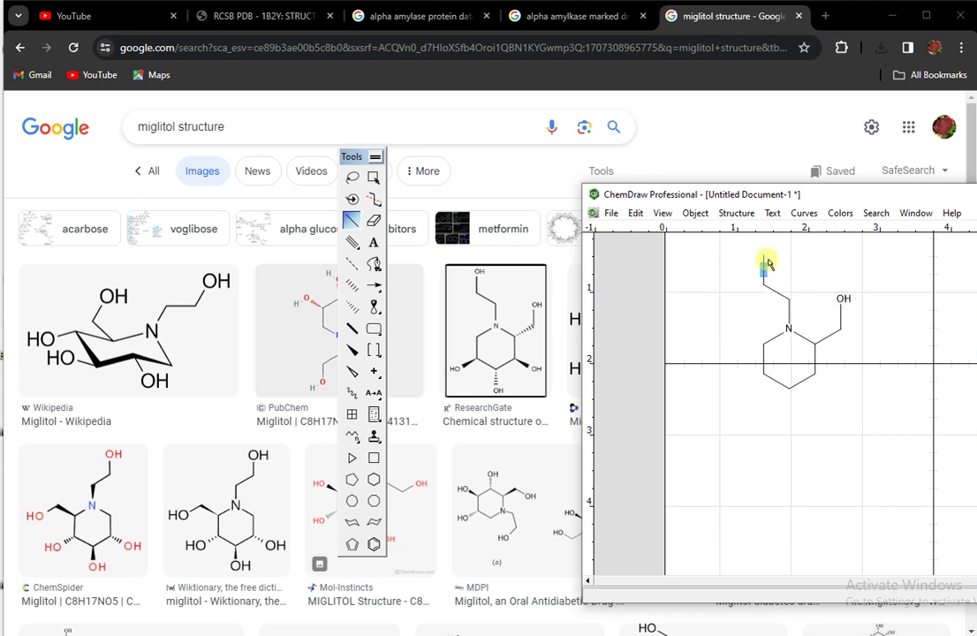
left_click(765, 265)
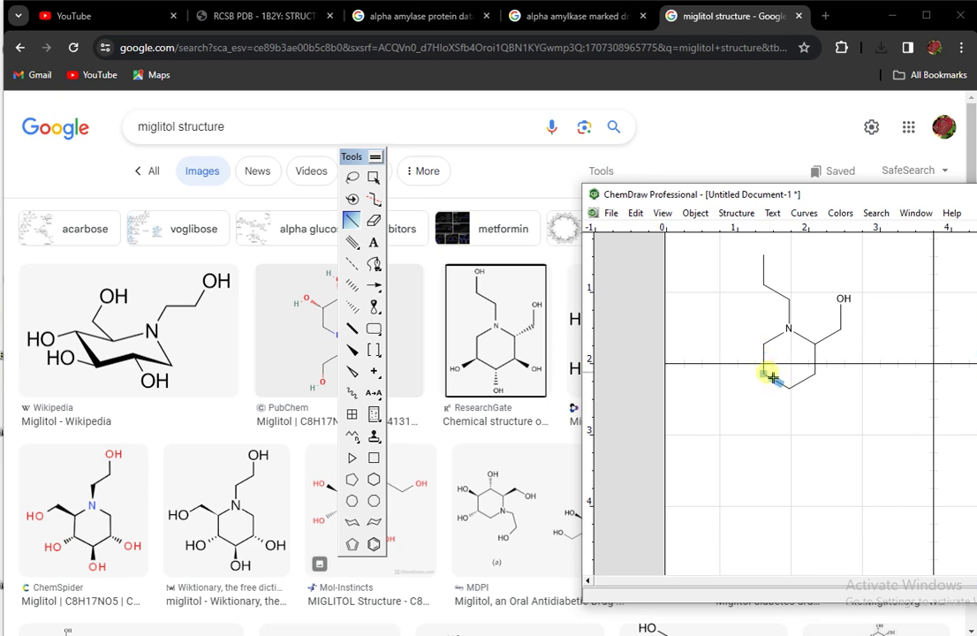
- Add OH groups to the three lower carbons of the ring
left_click_drag(764, 380, 744, 395)
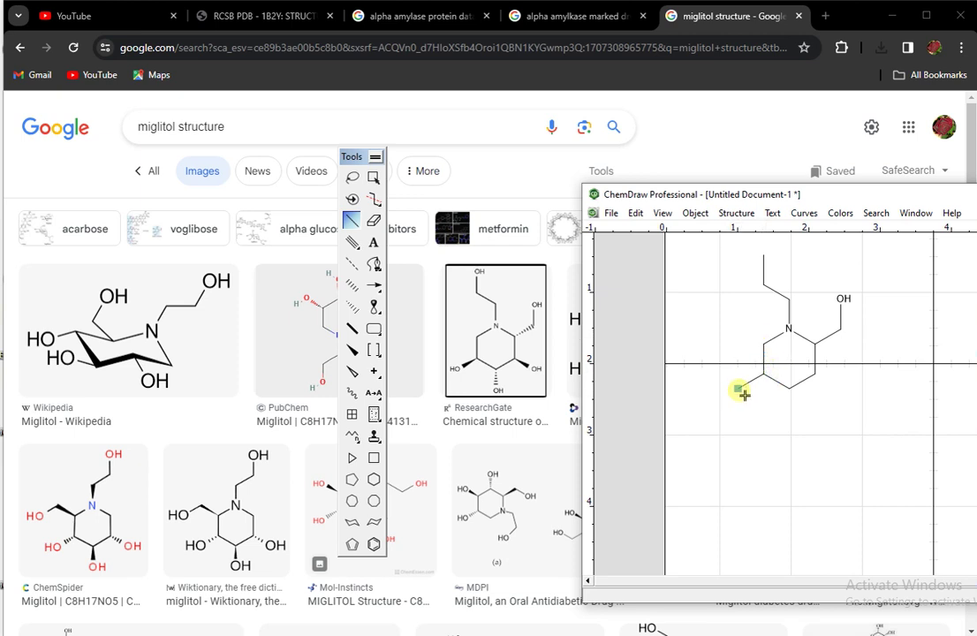
left_click(791, 391)
left_click_drag(818, 374, 843, 396)
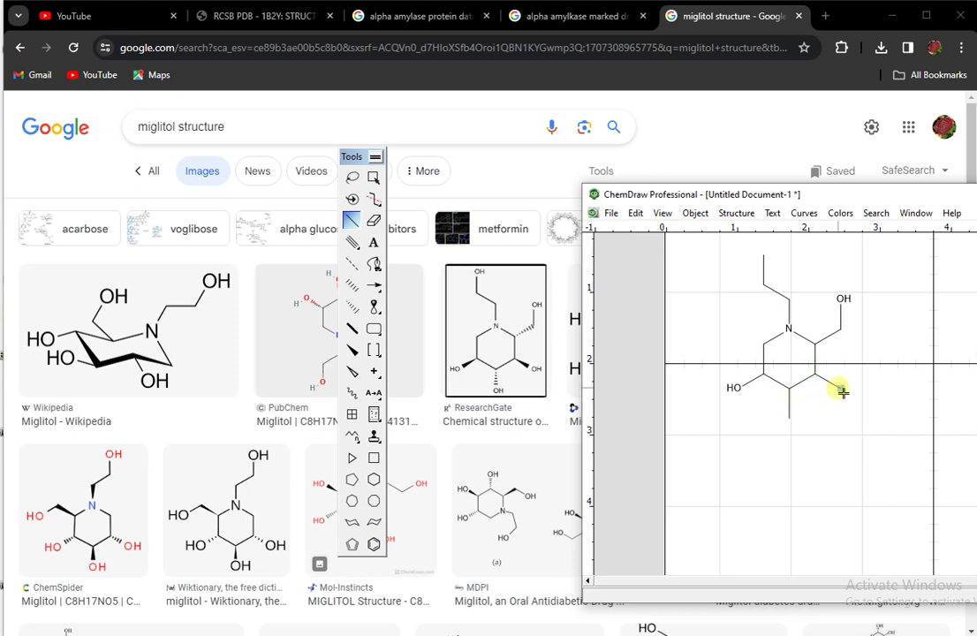
key("o")
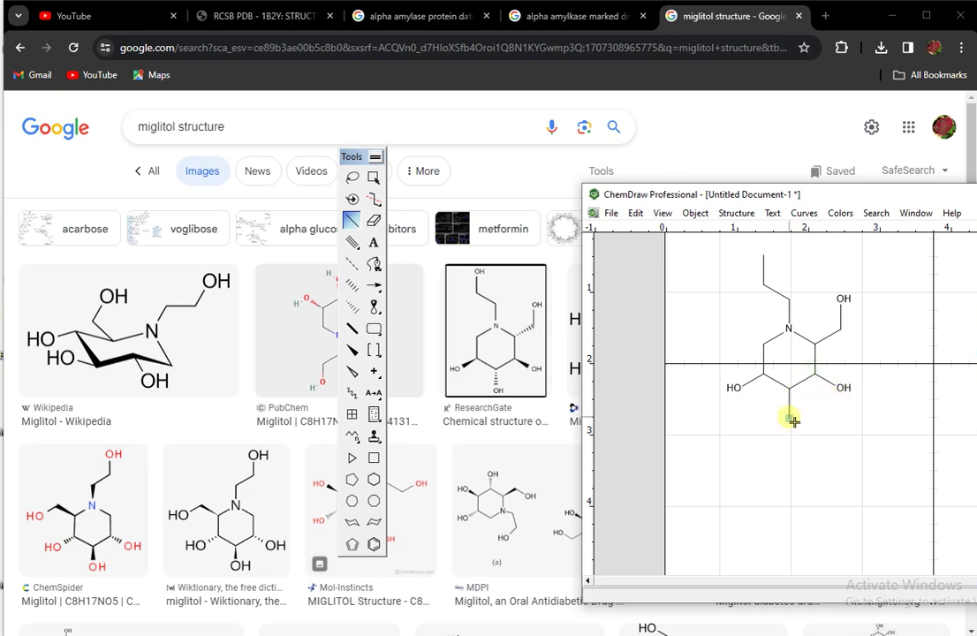
key("o")
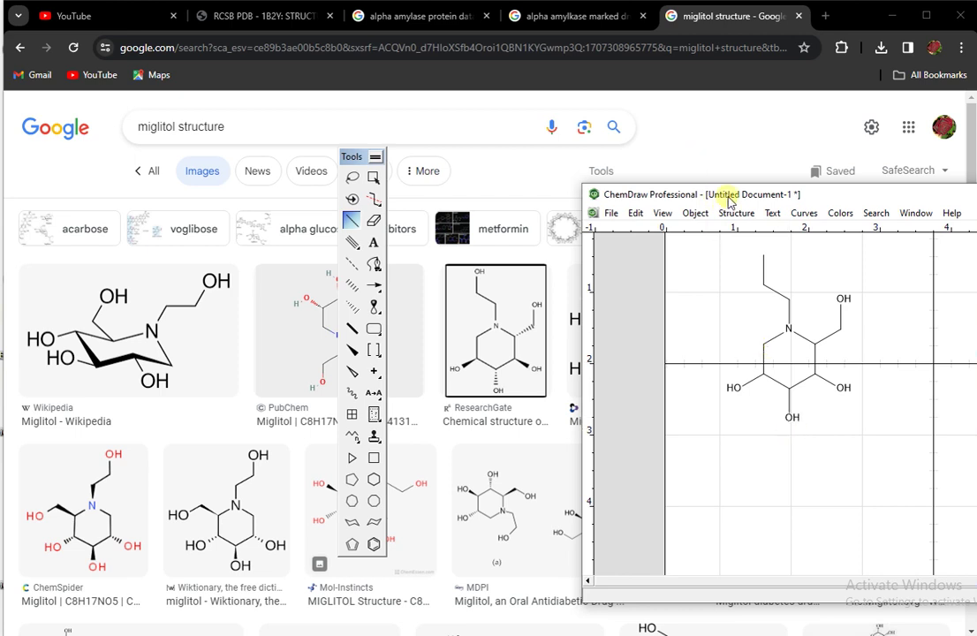
- Reposition the ChemDraw window and tools palette so the drawing sits clear of the palette
mouse_move(724, 196)
left_mouse_down()
mouse_move(664, 190)
mouse_move(497, 108)
left_mouse_up()
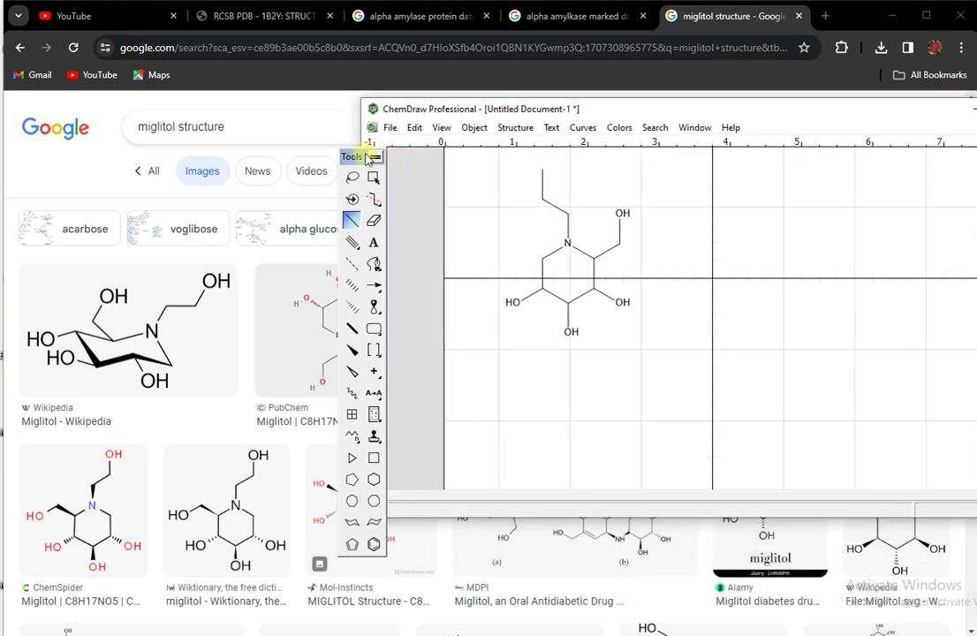
left_click_drag(340, 157, 244, 126)
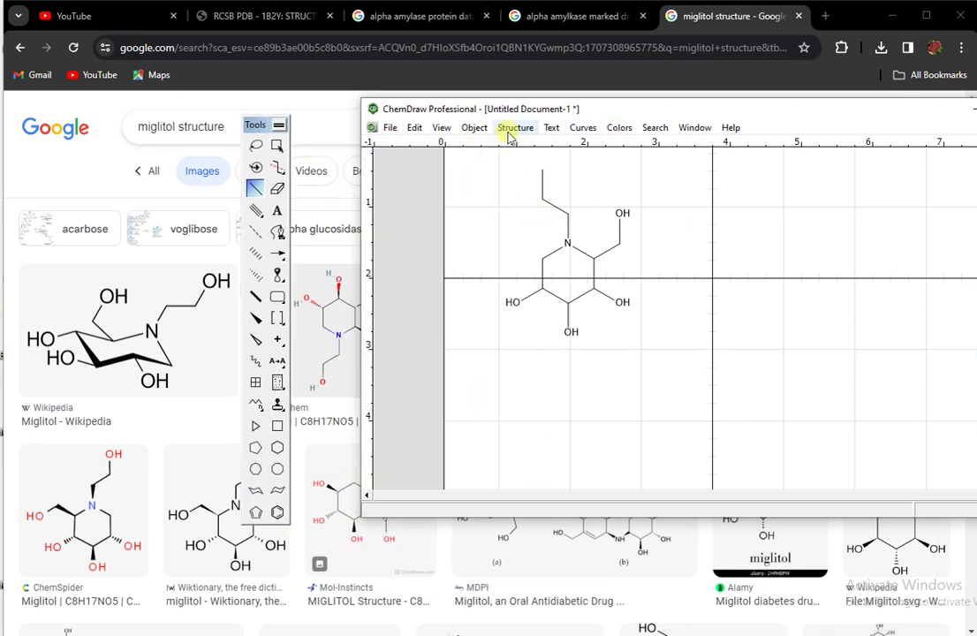
mouse_move(438, 117)
left_mouse_down()
mouse_move(552, 104)
mouse_move(542, 114)
left_mouse_up()
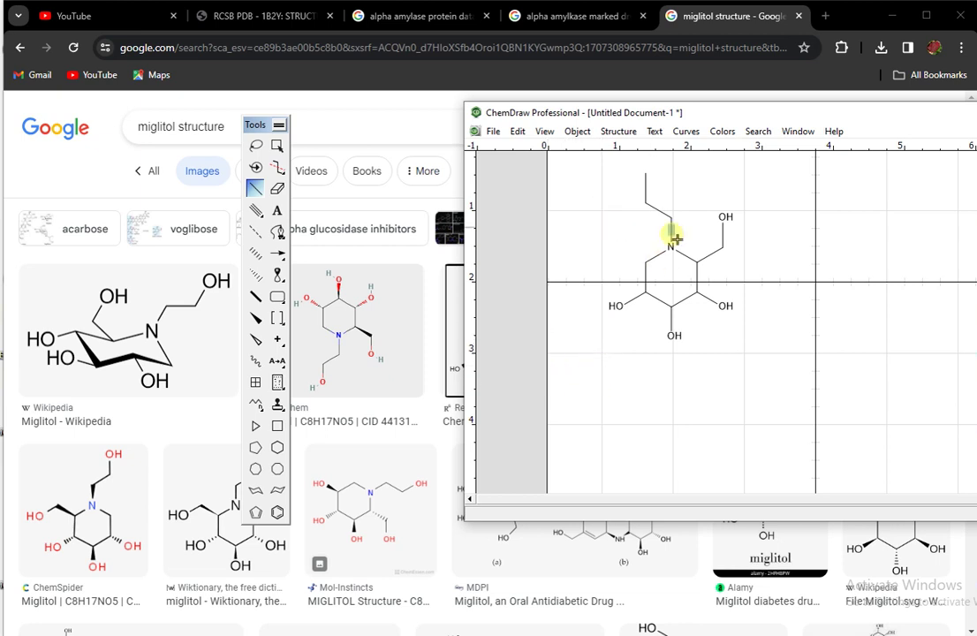
- Select the entire drawn structure and copy it as SMILES
key("ctrl+a")
left_click(518, 133)
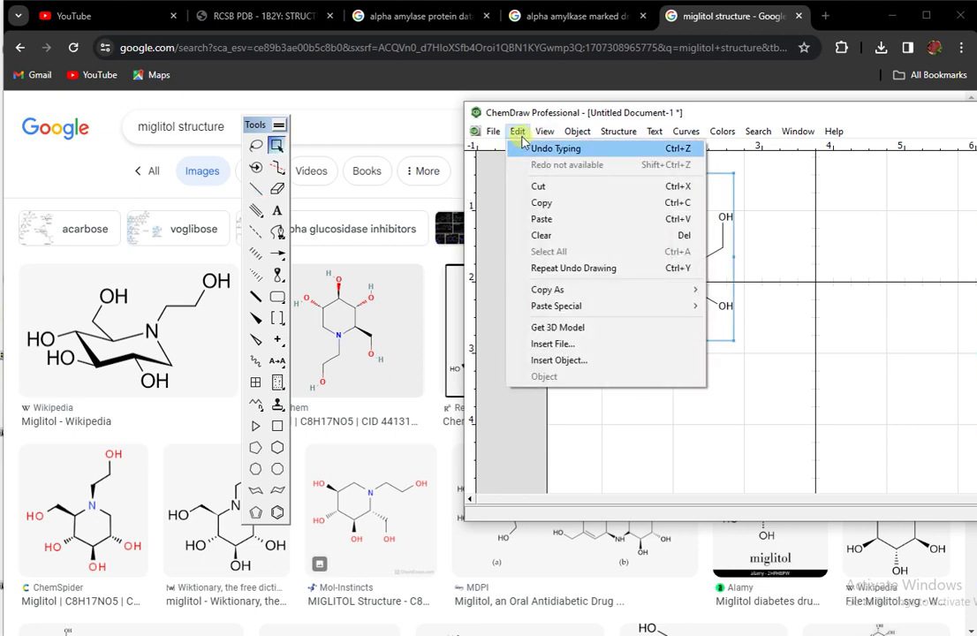
mouse_move(563, 290)
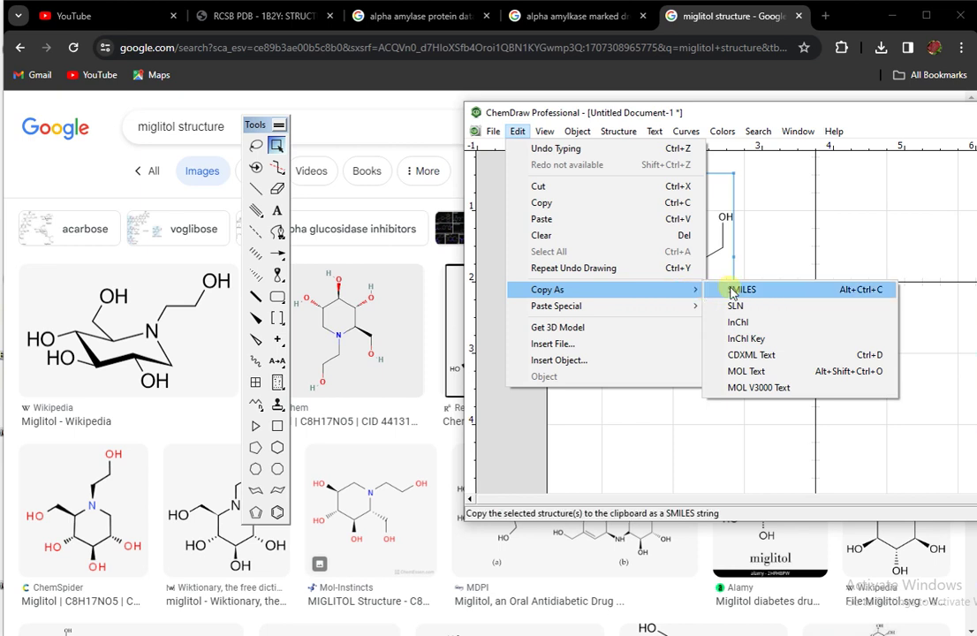
left_click(740, 290)
- Switch to Chem3D, paste the copied structure as a 3D model and minimize its energy with MM2
key("alt+Tab")
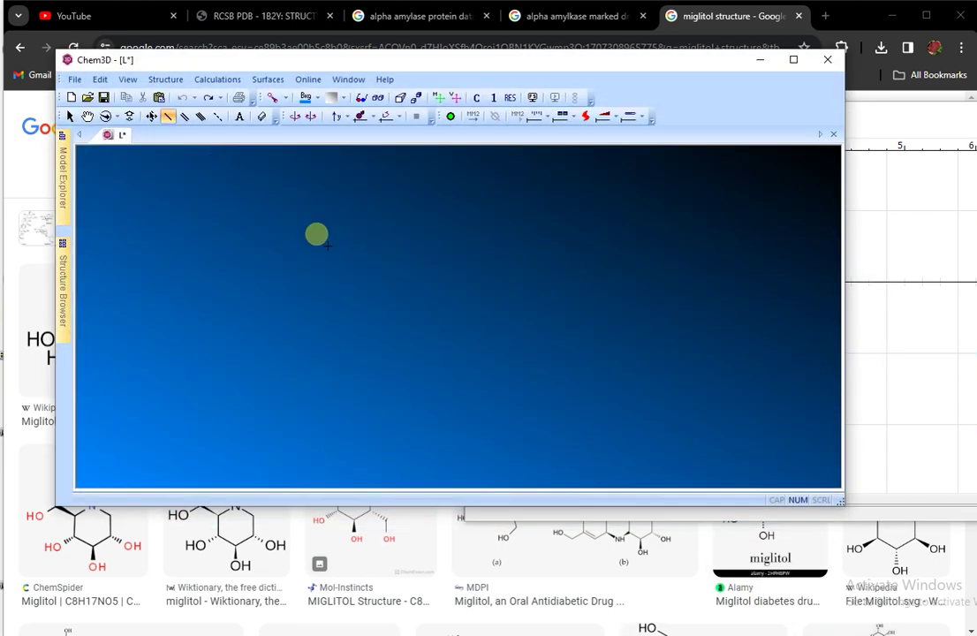
key("Escape")
key("ctrl+v")
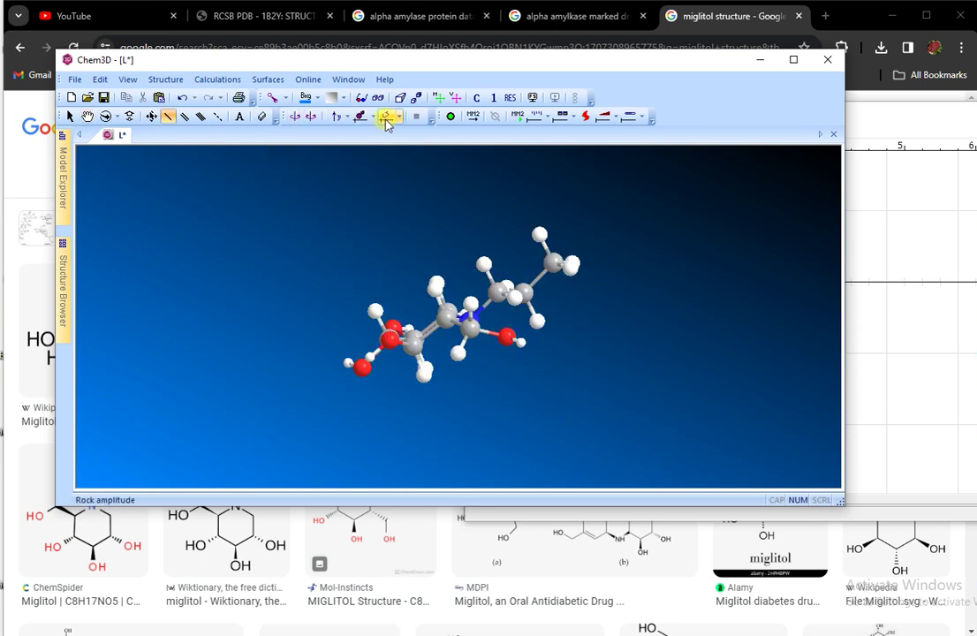
left_click(471, 121)
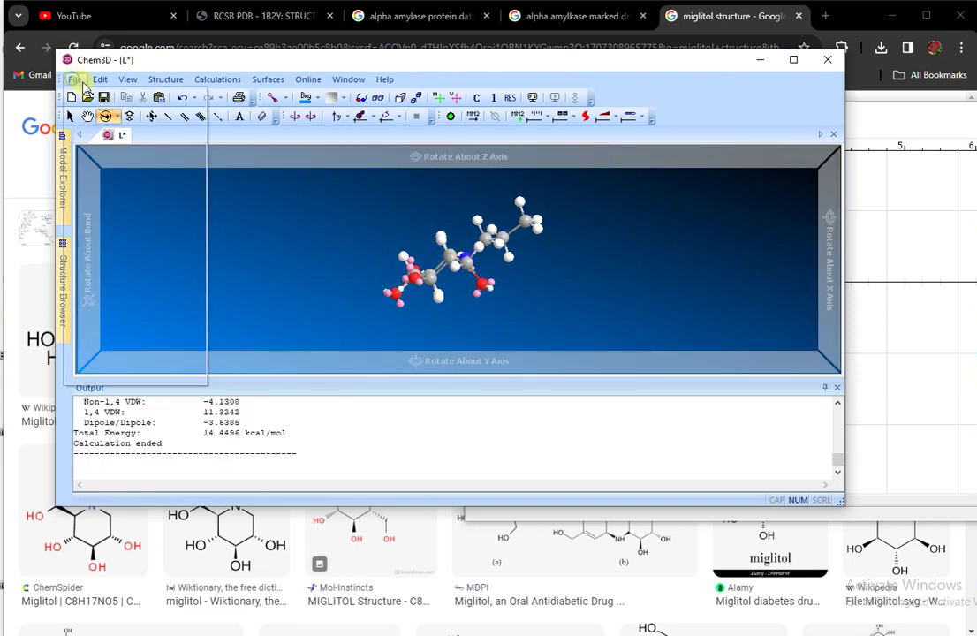
- Save the minimized model to the Desktop as Inhibitor.pdb in Protein Data Bank format
left_click(74, 79)
left_click(144, 210)
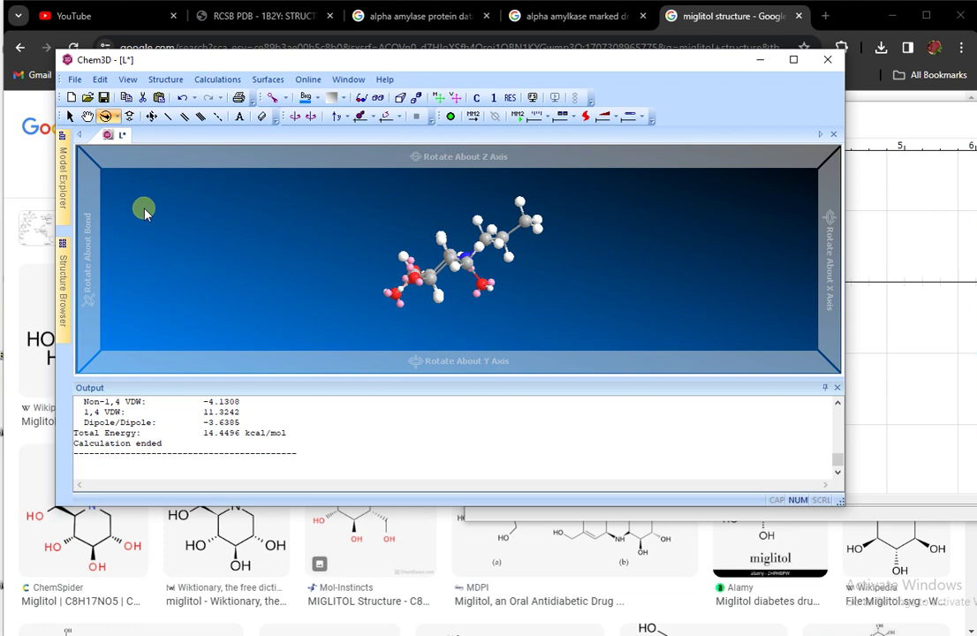
left_click(349, 309)
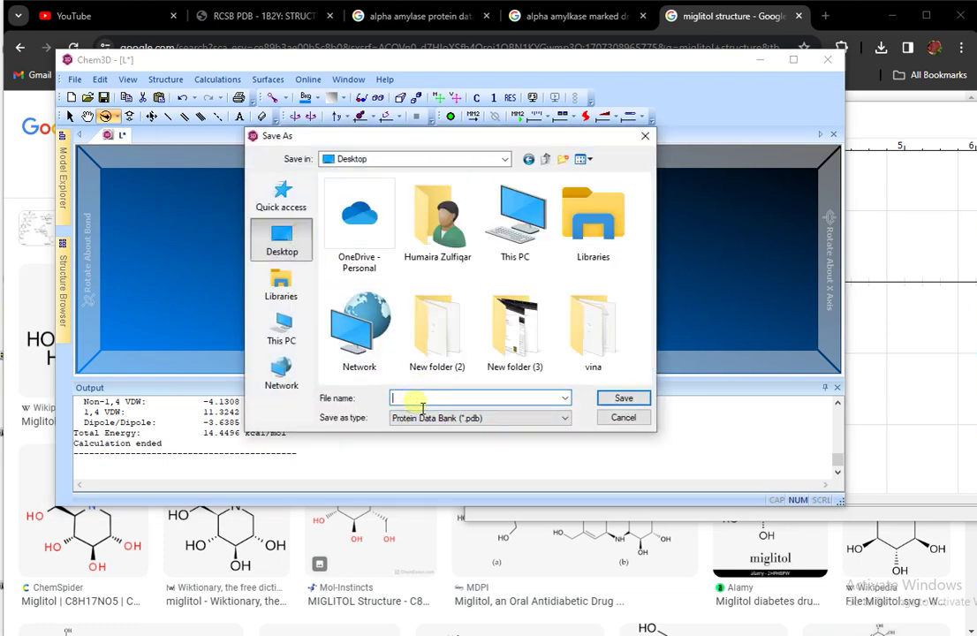
type("Inhibitor.pdb")
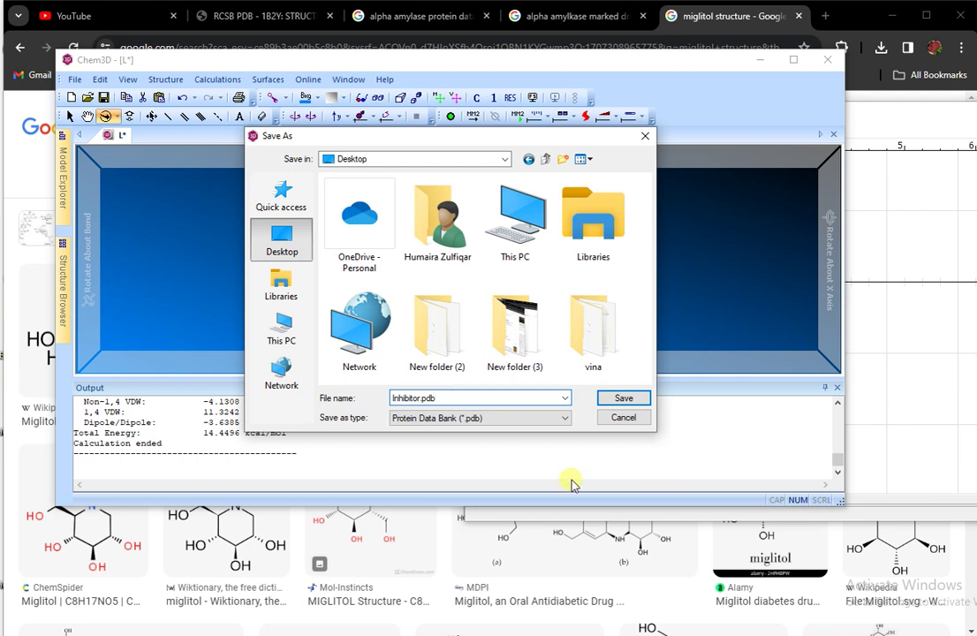
left_click(631, 398)
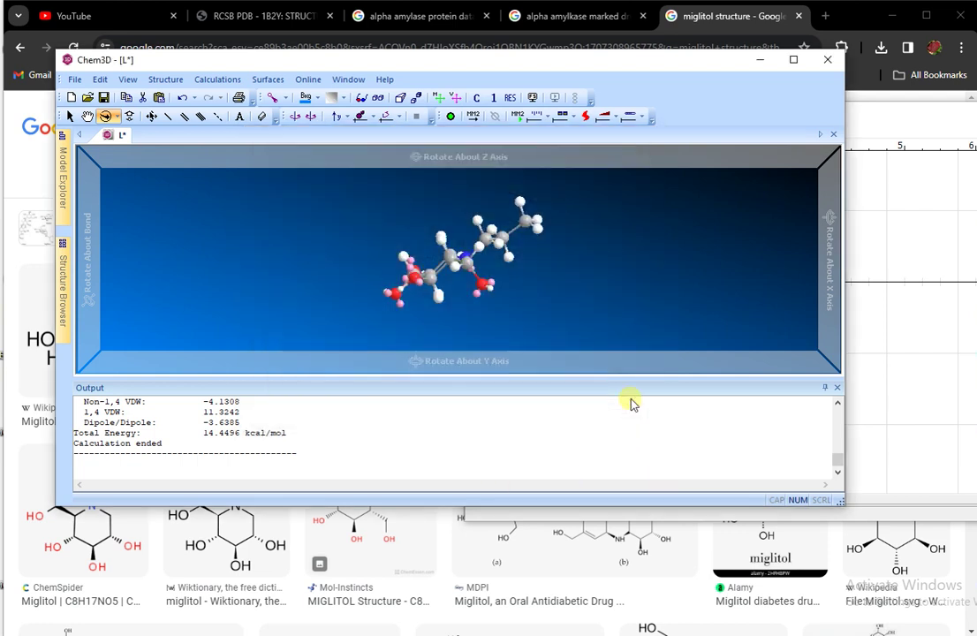
- Minimize Chem3D and the browser, reposition the ChemDraw window and its tools palette, and delete the drawn miglitol structure
left_click(755, 60)
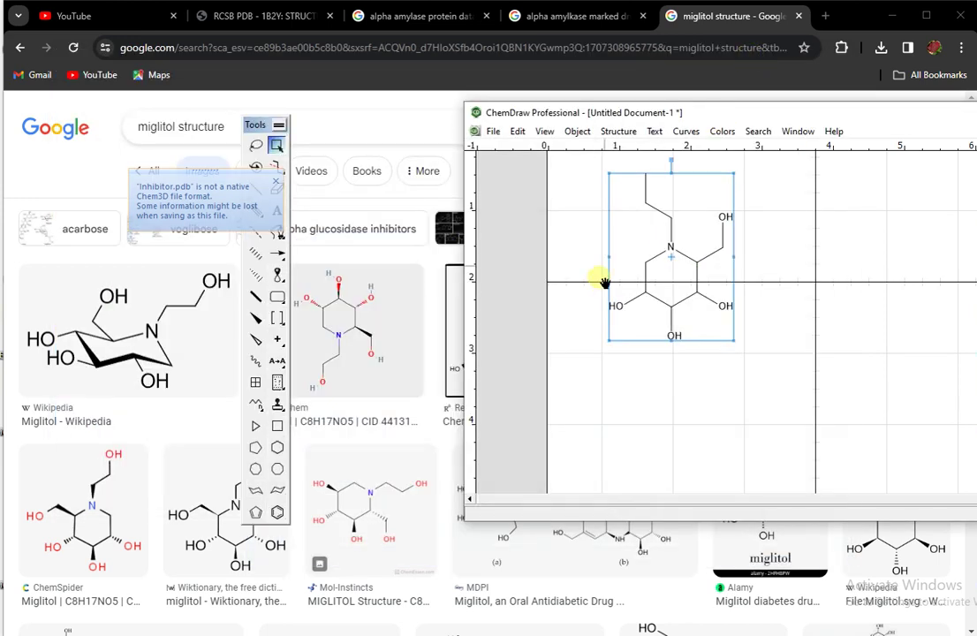
left_click(892, 15)
left_click_drag(953, 113, 724, 104)
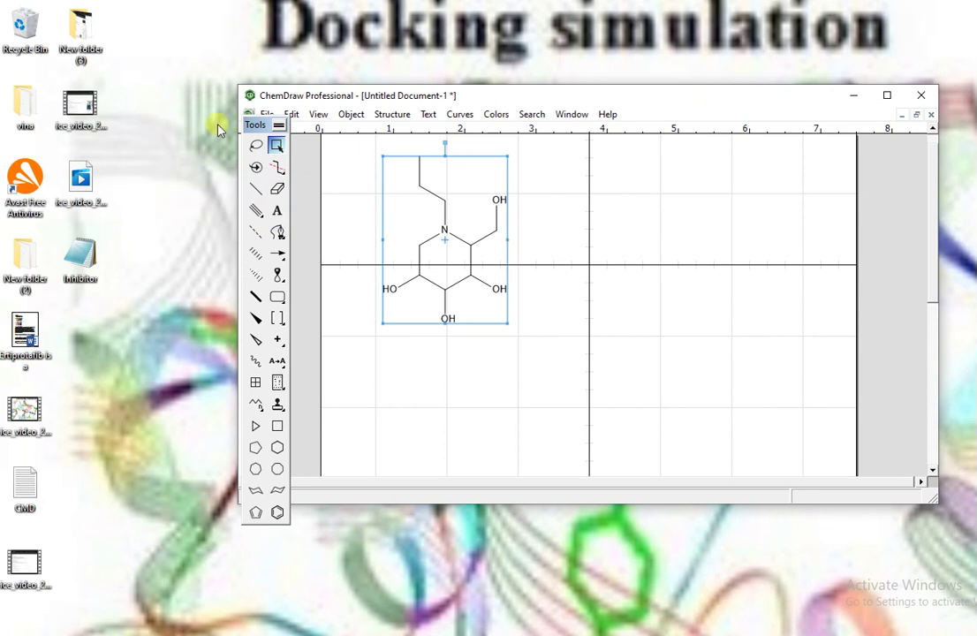
left_click_drag(290, 124, 218, 127)
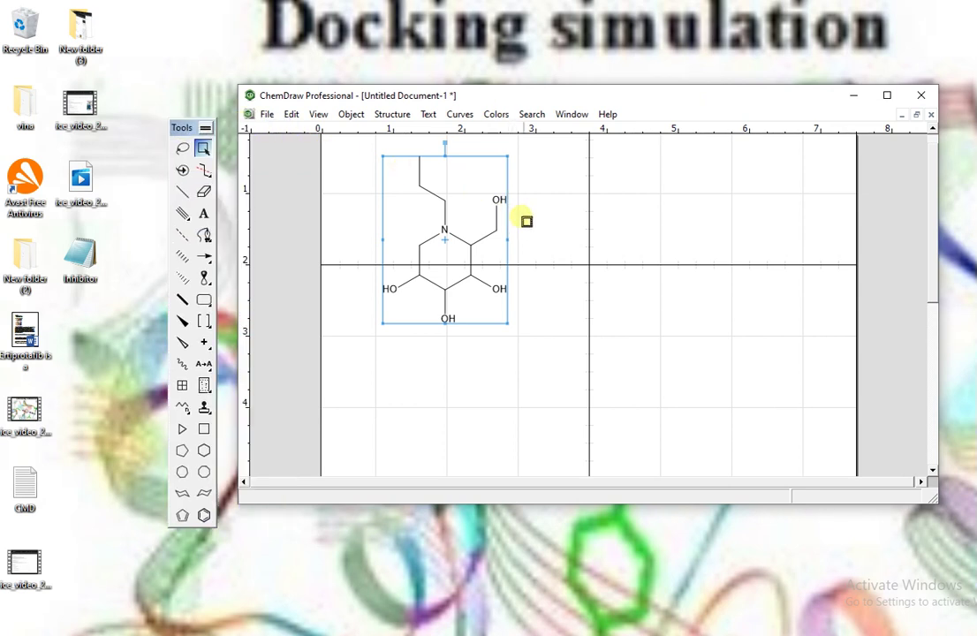
left_click_drag(374, 157, 626, 411)
key("Delete")
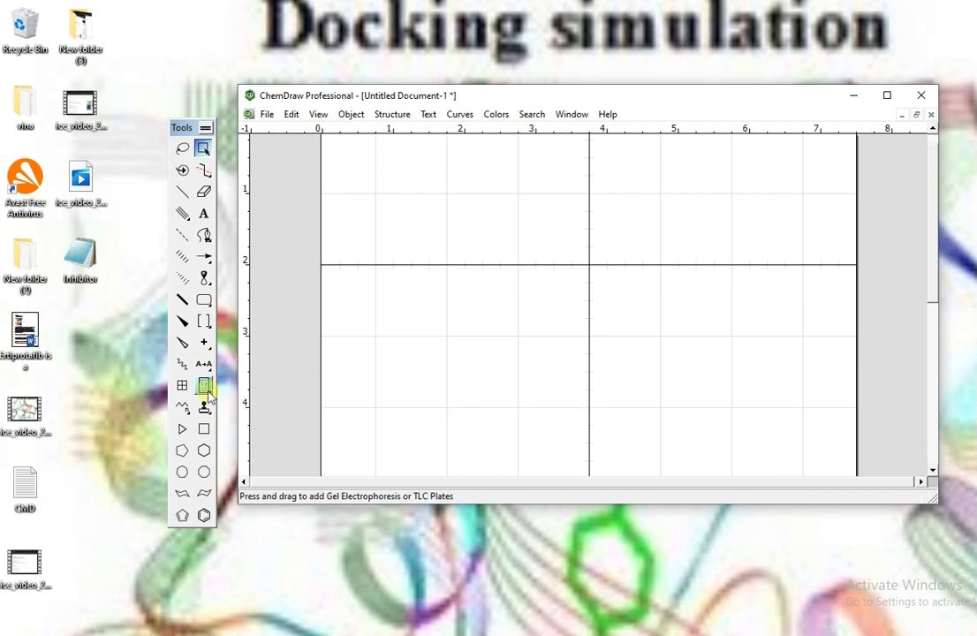
- Draw a benzene ring with a cyclopentadiene ring fused to its right-hand bond and select the solid bond tool
left_click(203, 515)
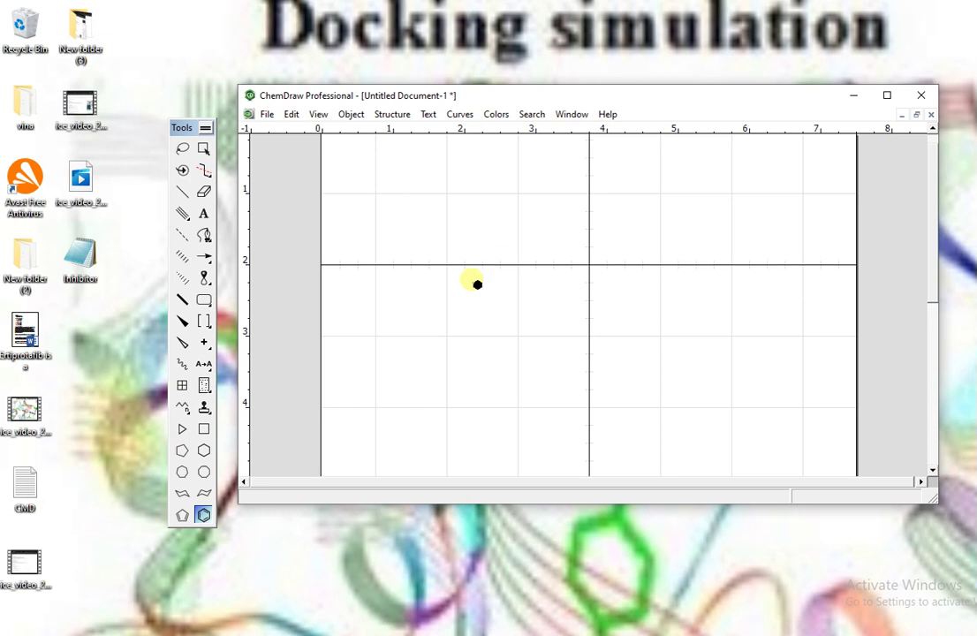
left_click(473, 281)
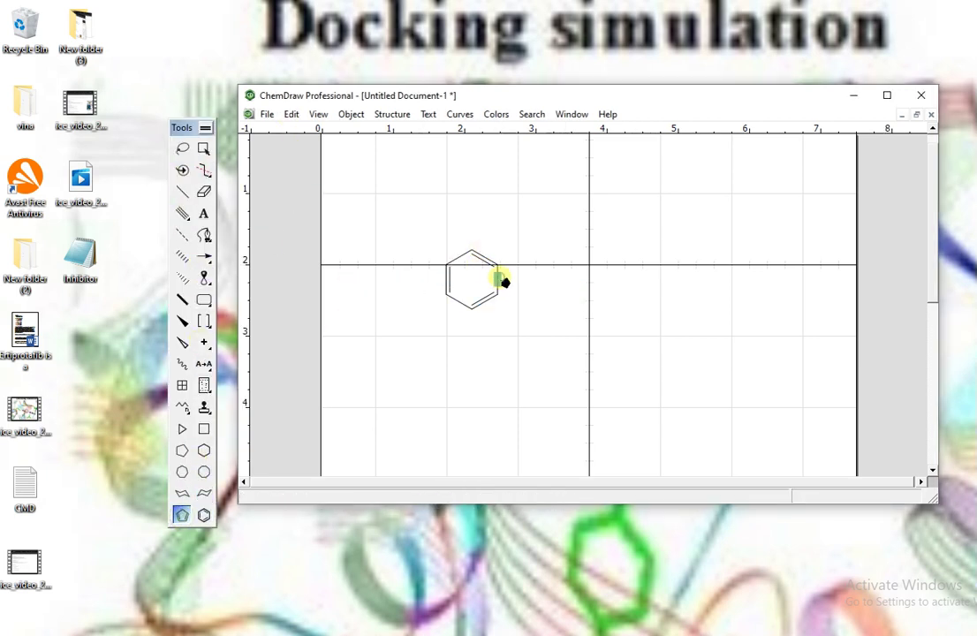
left_click(503, 281)
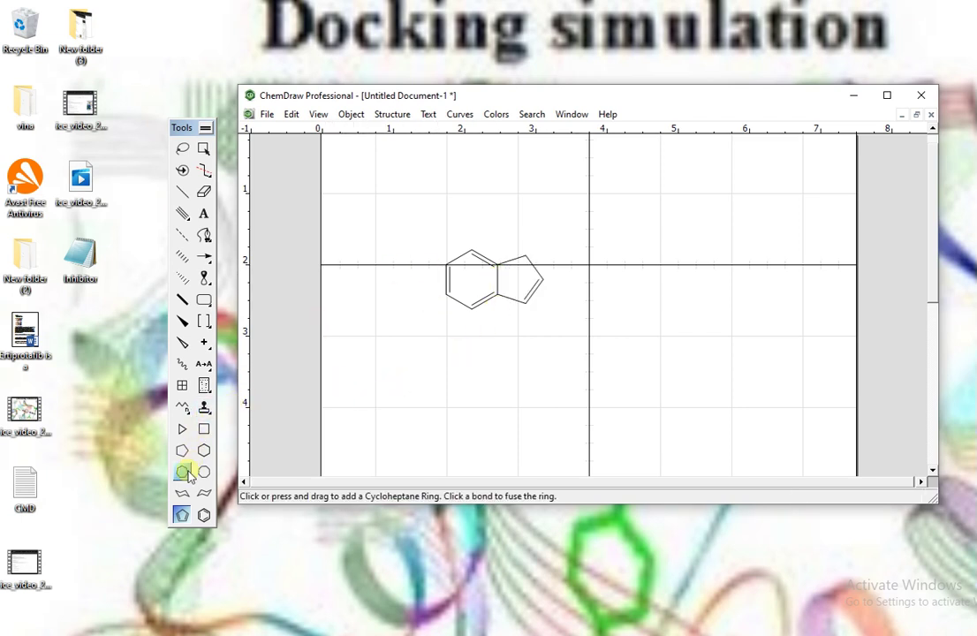
left_click(182, 191)
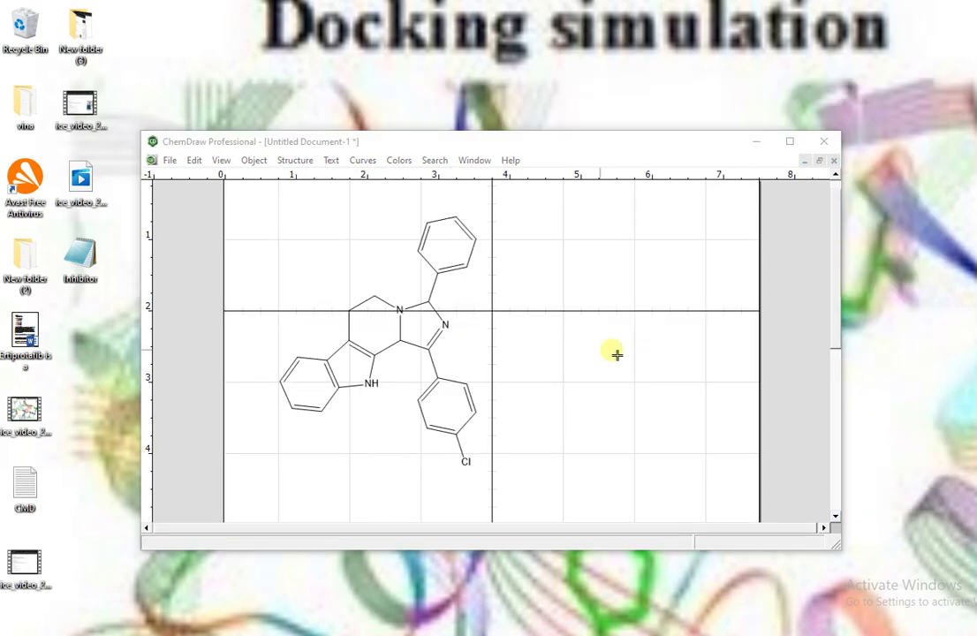
- Select the complete chlorophenyl-substituted ligand drawing, move the tools palette clear of it, and copy the structure as SMILES
left_click(364, 143)
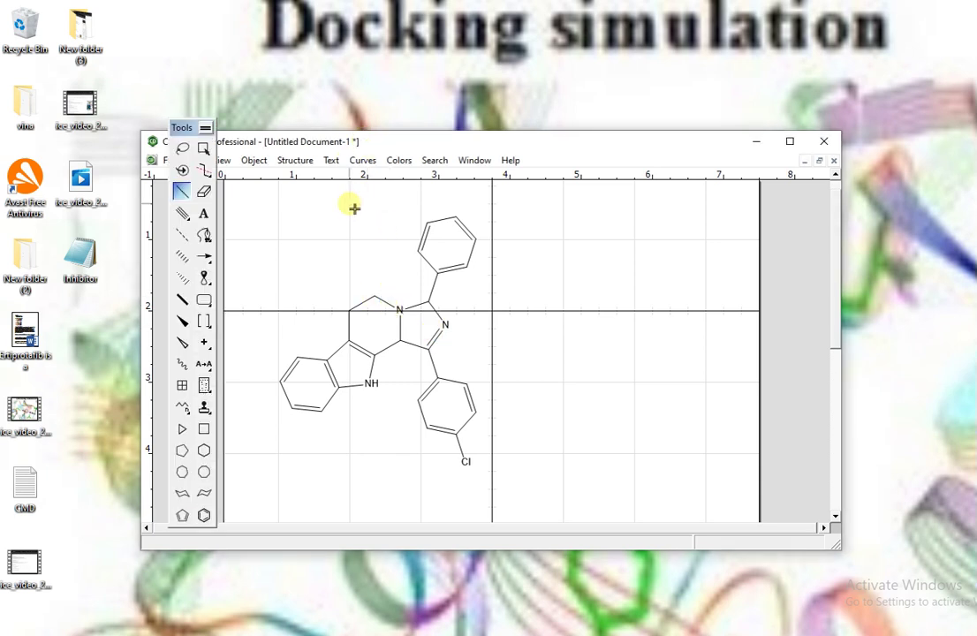
key("ctrl+a")
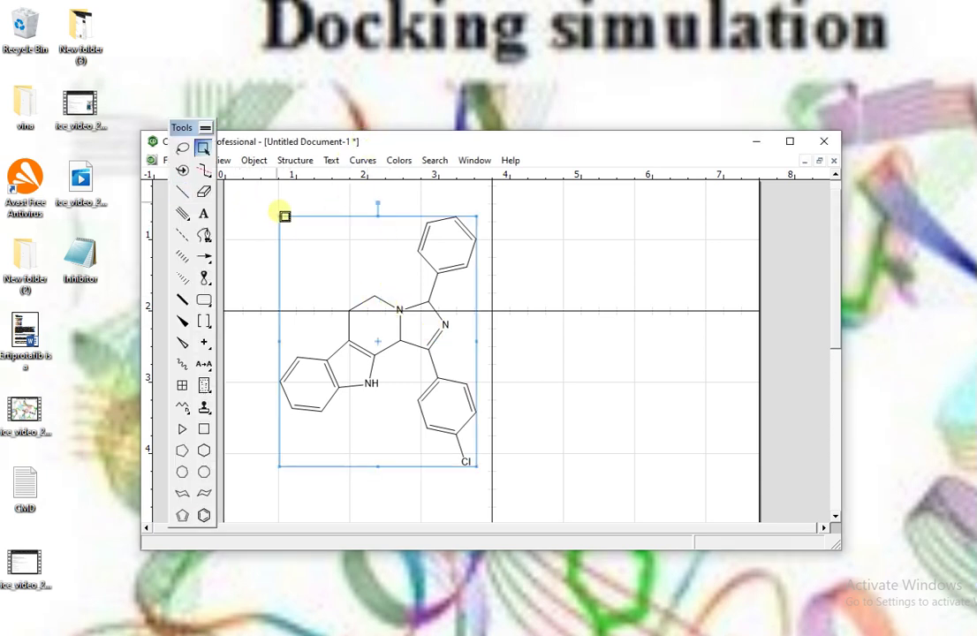
left_click_drag(181, 128, 110, 134)
left_click(193, 159)
mouse_move(316, 320)
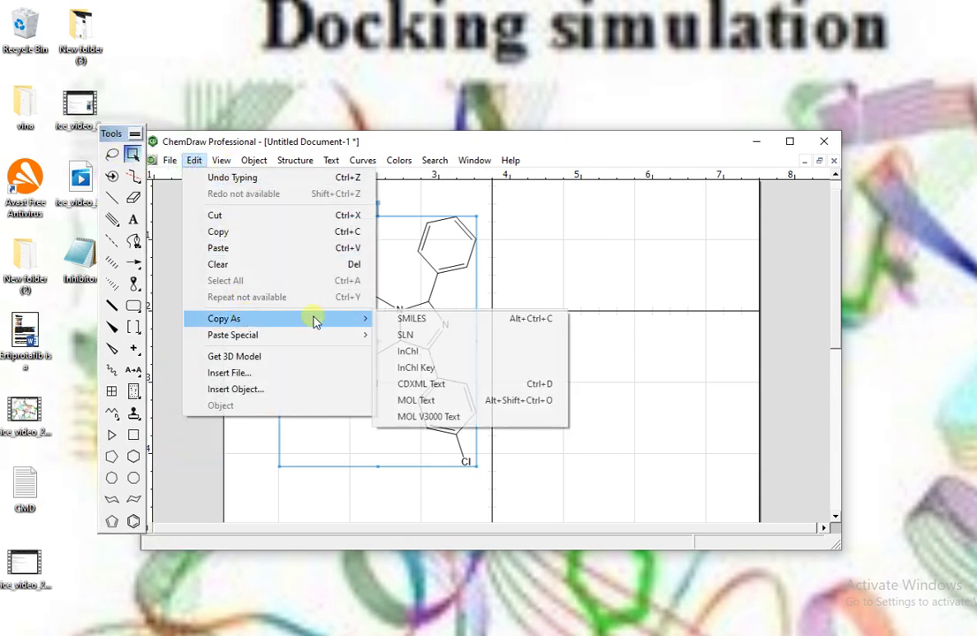
left_click(410, 318)
- Switch to Chem3D, delete the previous inhibitor model and close the calculation output pane
key("alt+Tab")
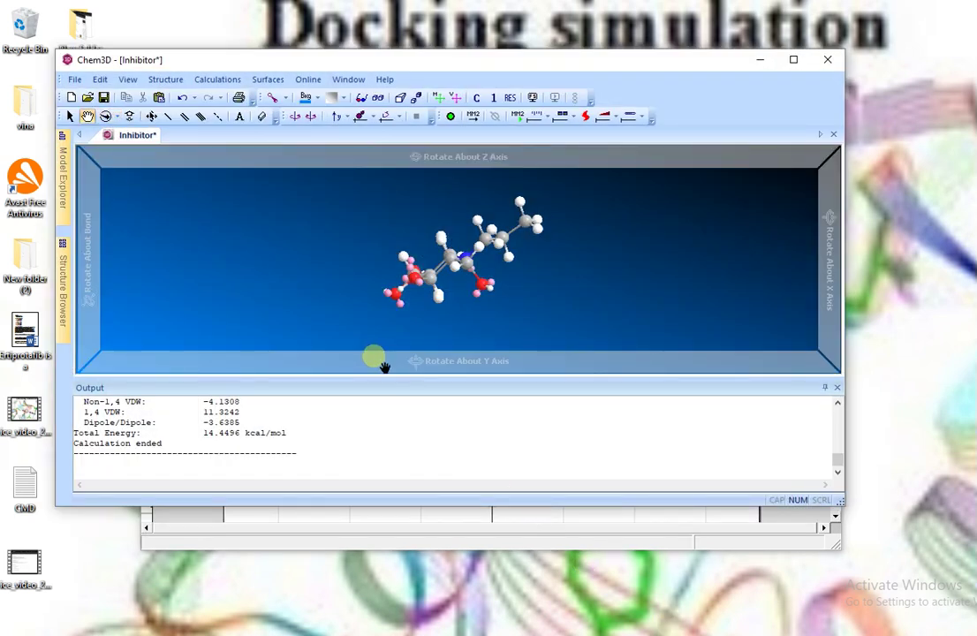
key("ctrl+a")
key("Delete")
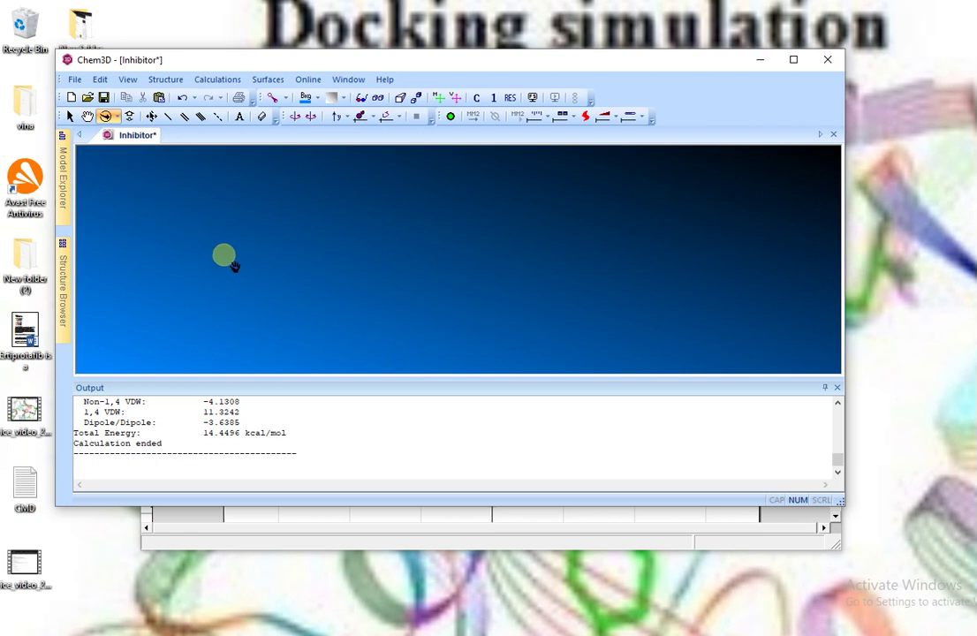
left_click(836, 388)
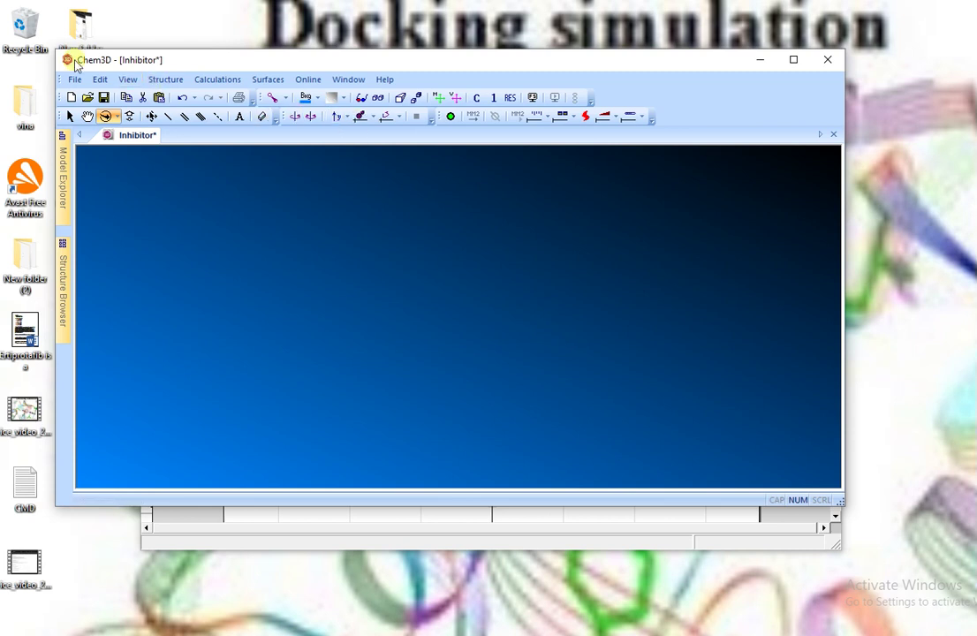
- Create a new Chem3D document and paste the copied ligand structure as a 3D model
left_click(75, 80)
key("Escape")
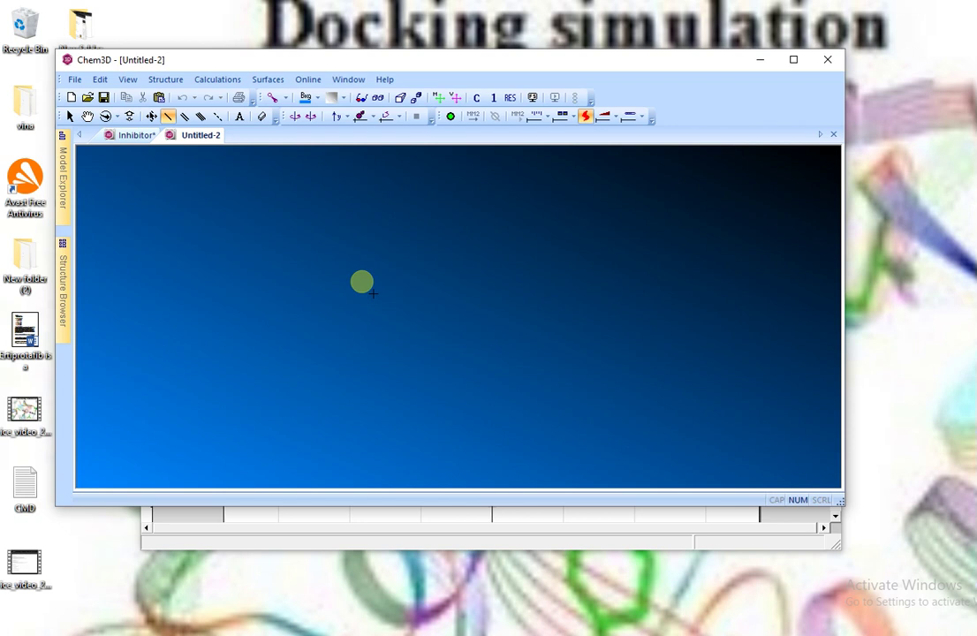
key("ctrl+v")
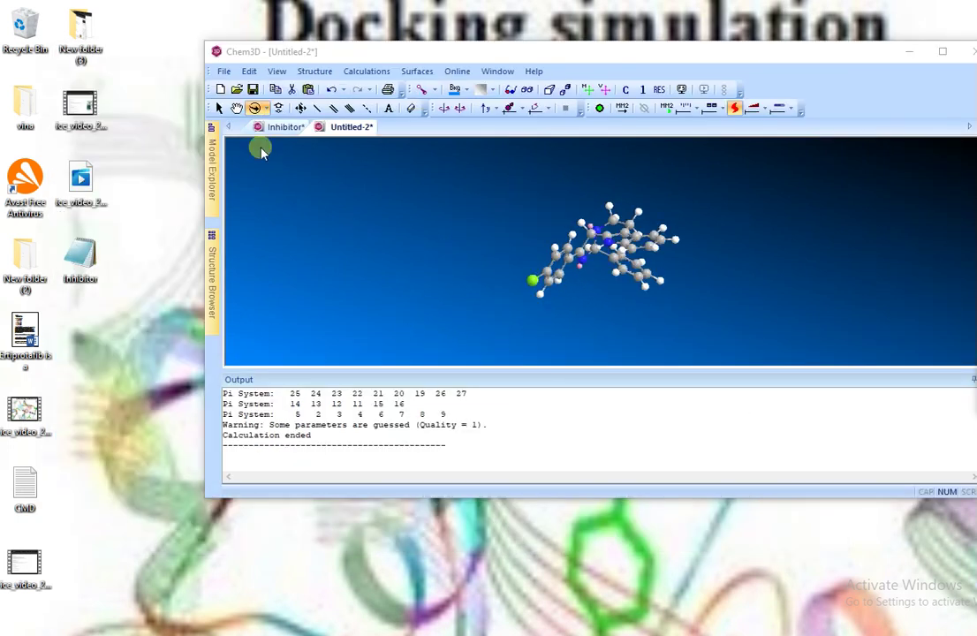
- Save the ligand model to the Desktop as L.pdb in Protein Data Bank format
left_click(222, 74)
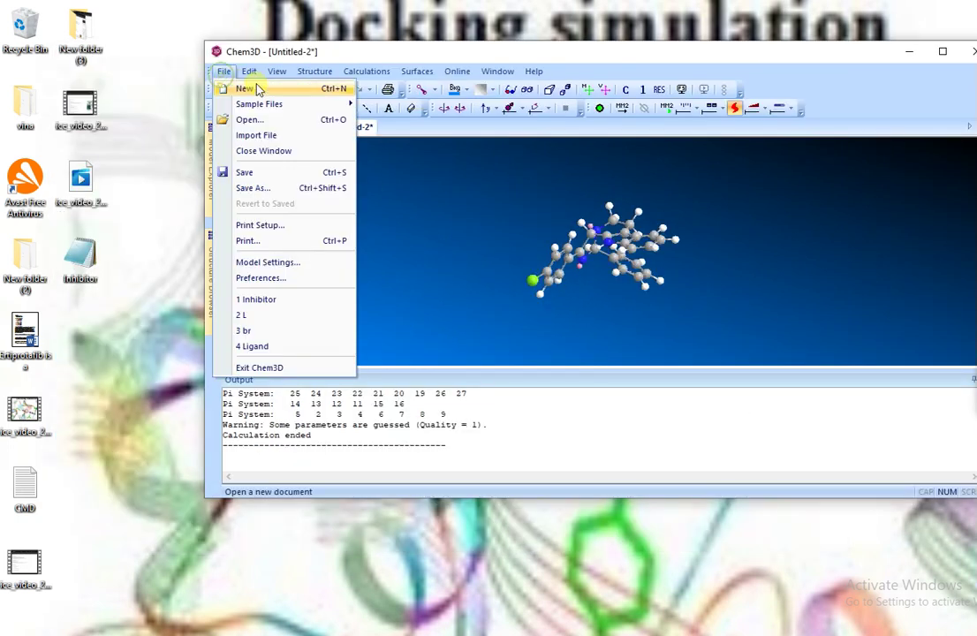
left_click(294, 191)
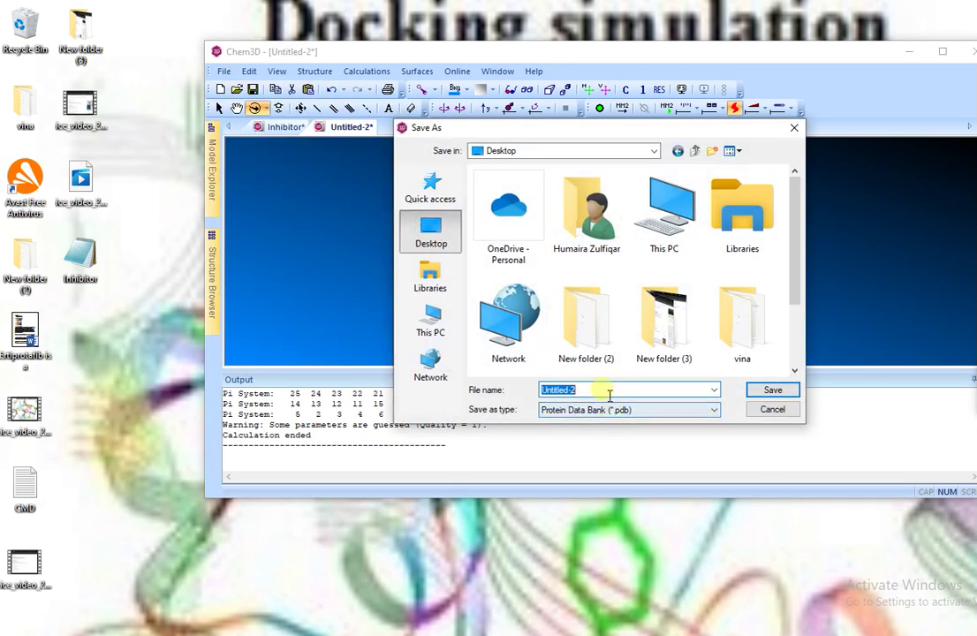
type("L")
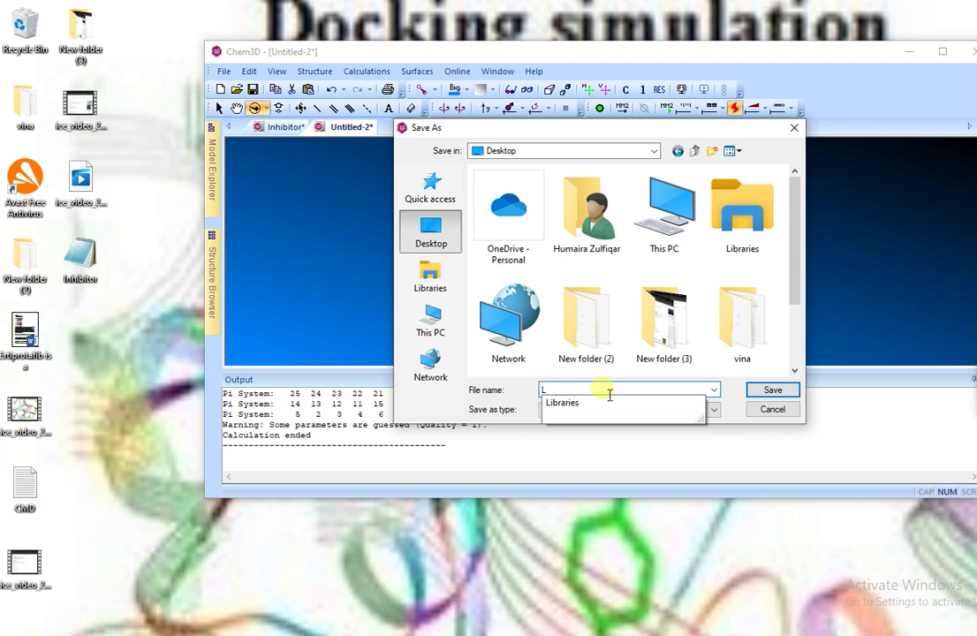
key("Escape")
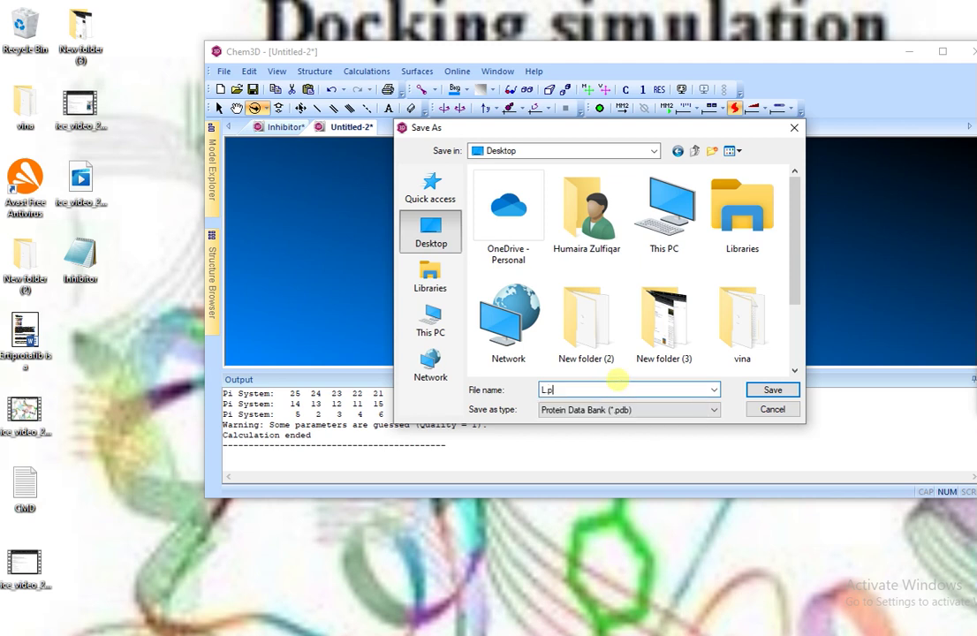
left_click(775, 391)
- Close Chem3D without saving the changes to Inhibitor.pdb and L.pdb
left_click(971, 51)
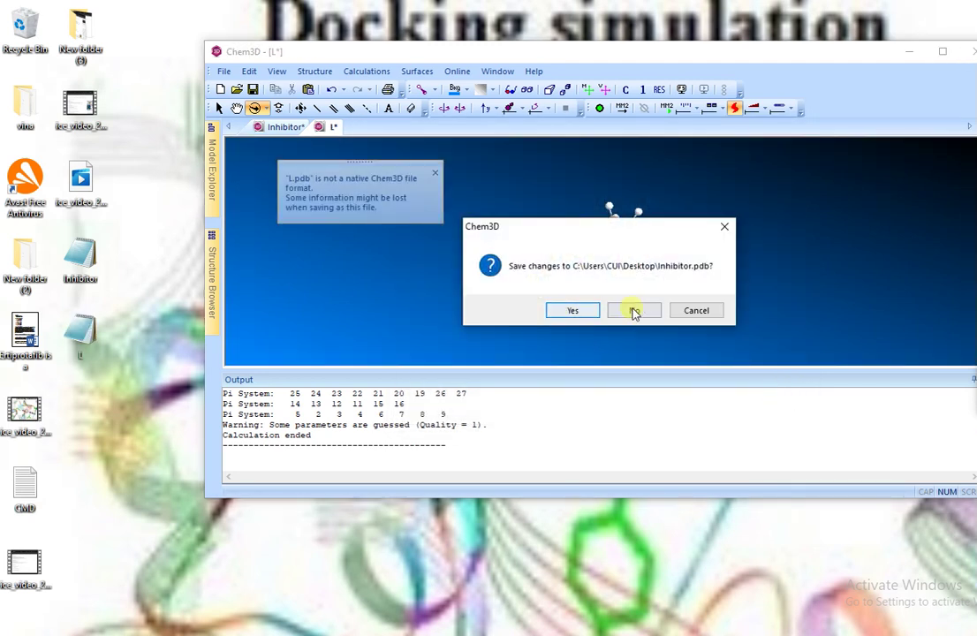
left_click(632, 310)
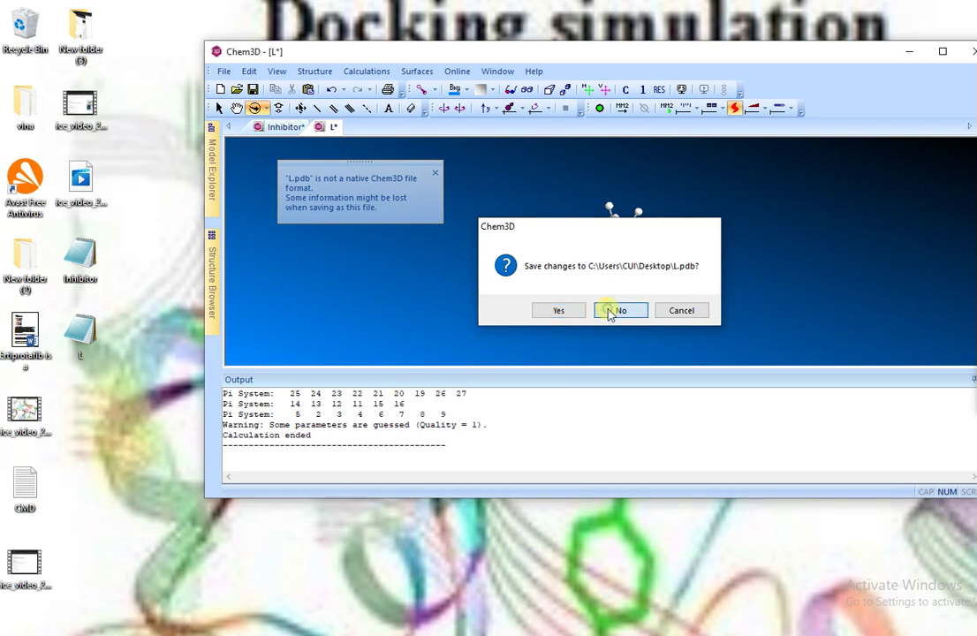
left_click(611, 312)
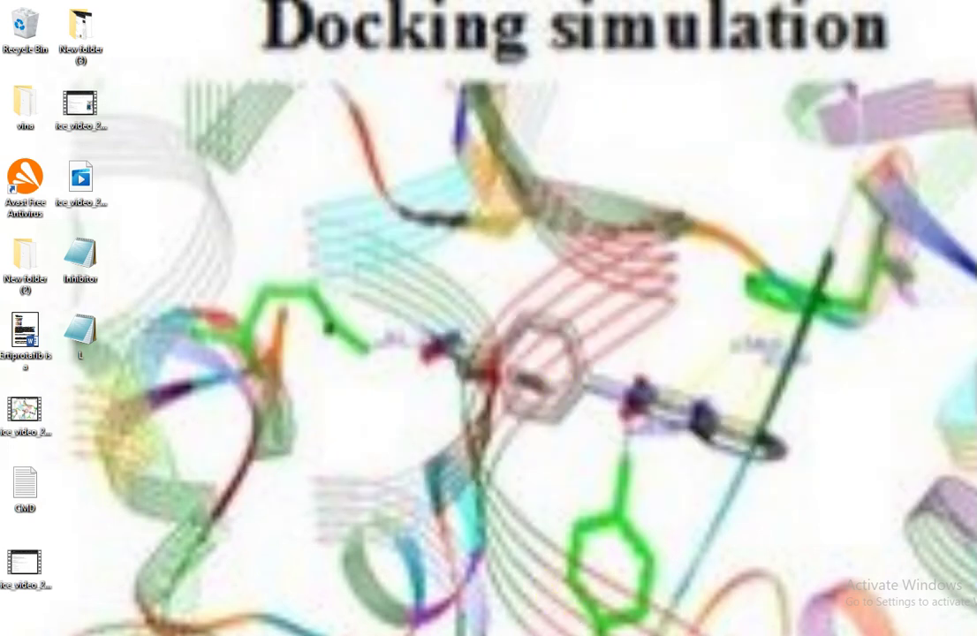
- Switch to Discovery Studio Visualizer and open the 1b2y protein structure file from the Downloads folder
left_click(627, 587)
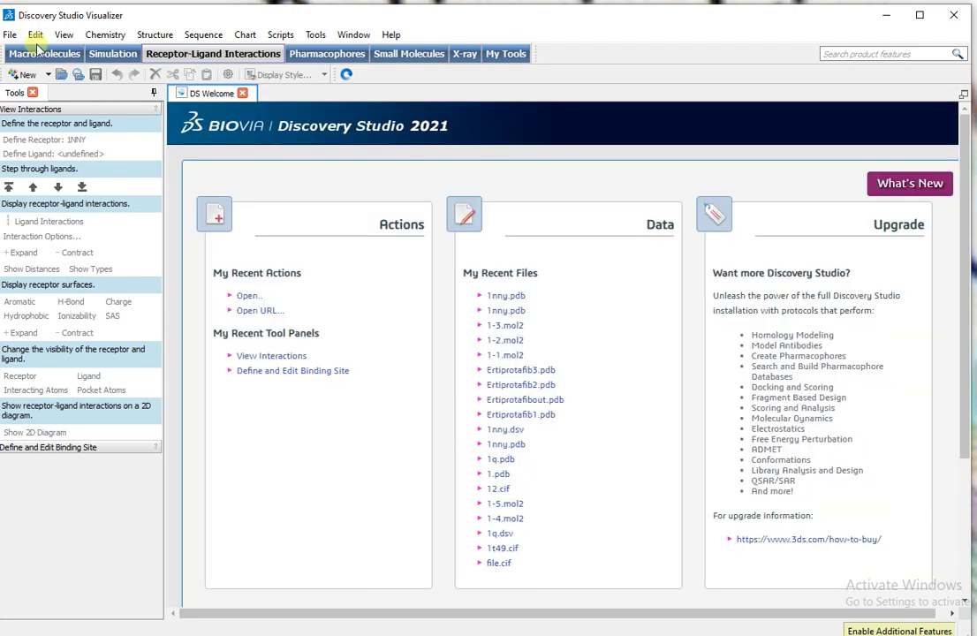
left_click(10, 35)
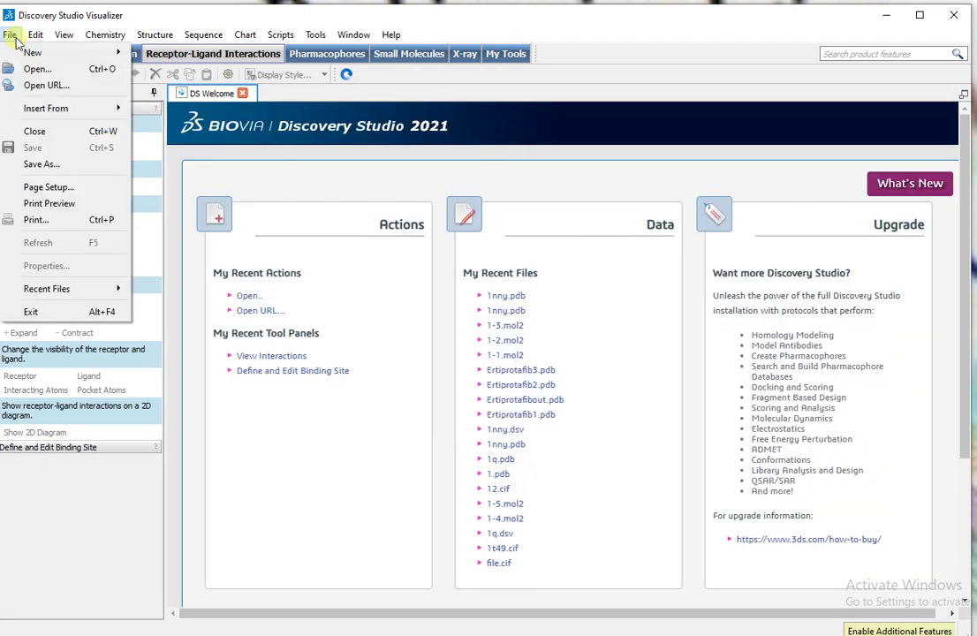
left_click(47, 74)
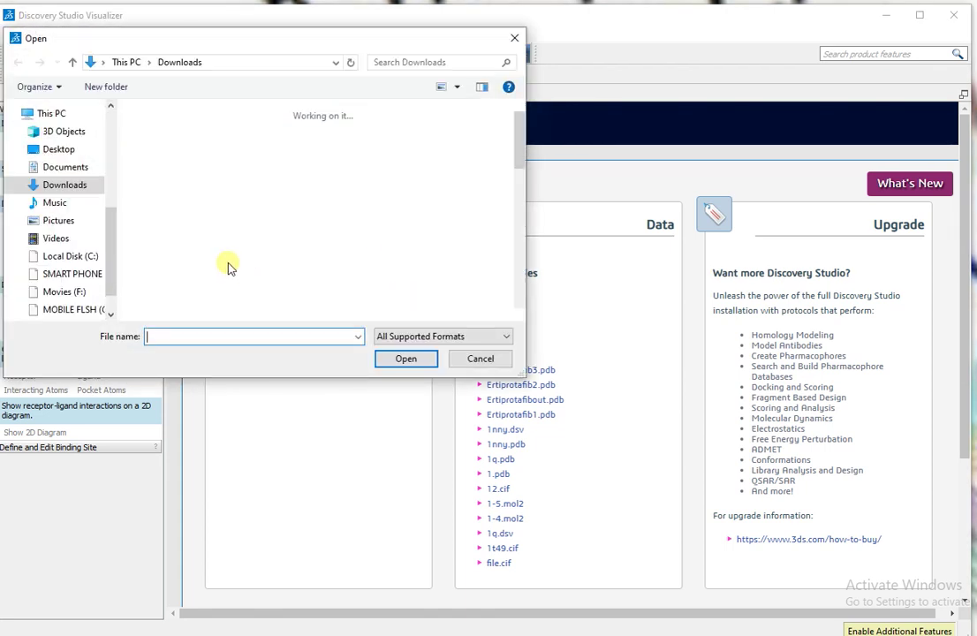
left_click(160, 192)
double_click(160, 191)
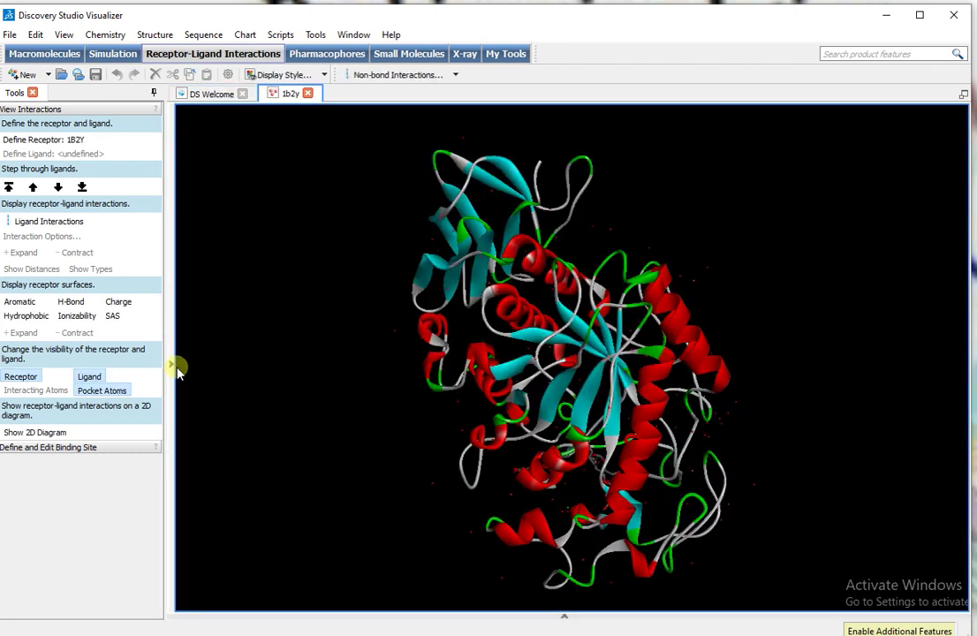
- Show the hierarchy tree of 1B2Y and examine the contents of the two lower chain A entries
left_click(169, 363)
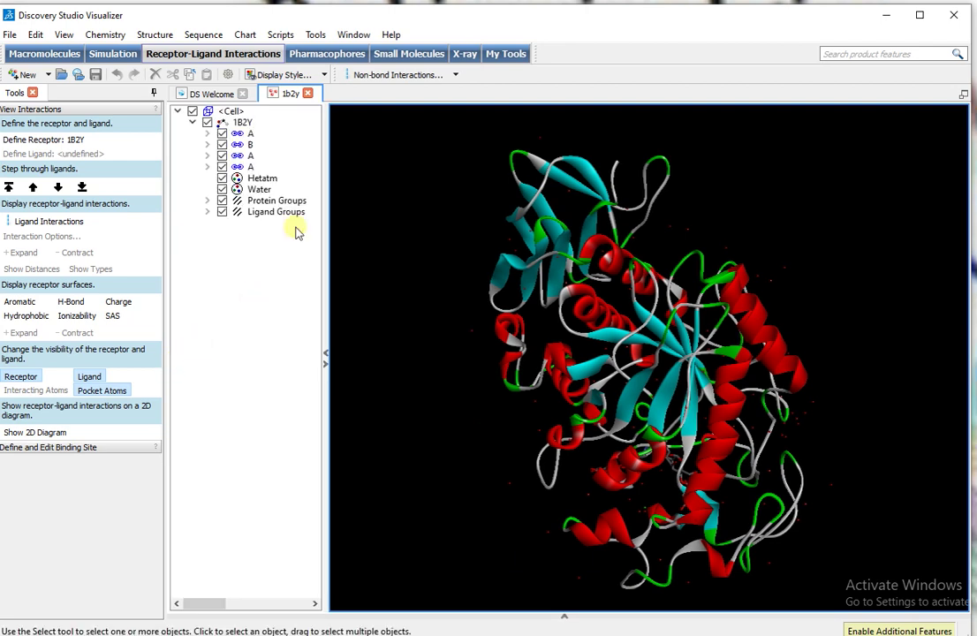
left_click(207, 168)
left_click(206, 167)
left_click(206, 156)
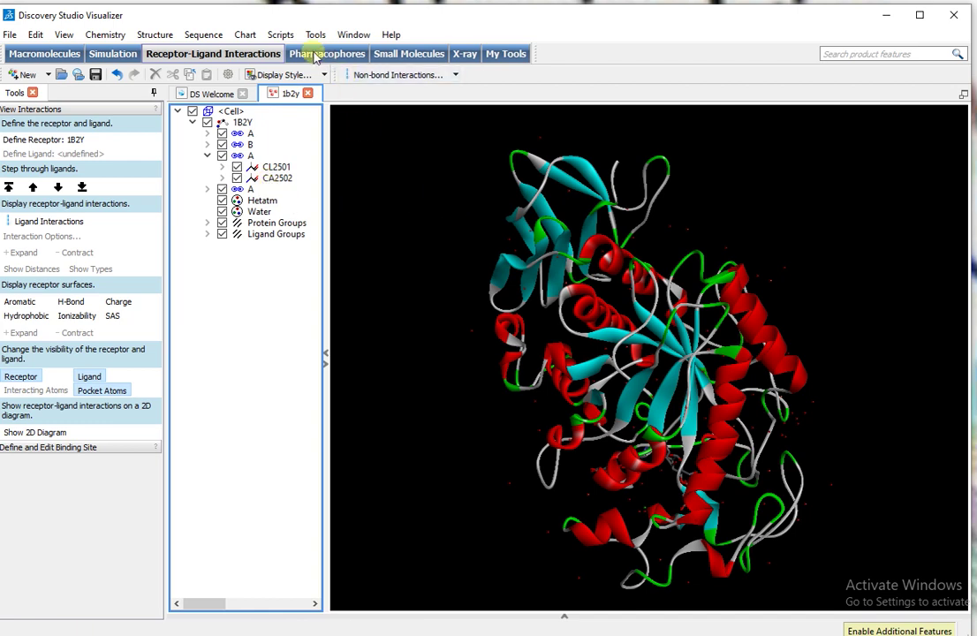
- Select all water molecules in the 1B2Y structure and delete them
left_click(281, 36)
mouse_move(305, 69)
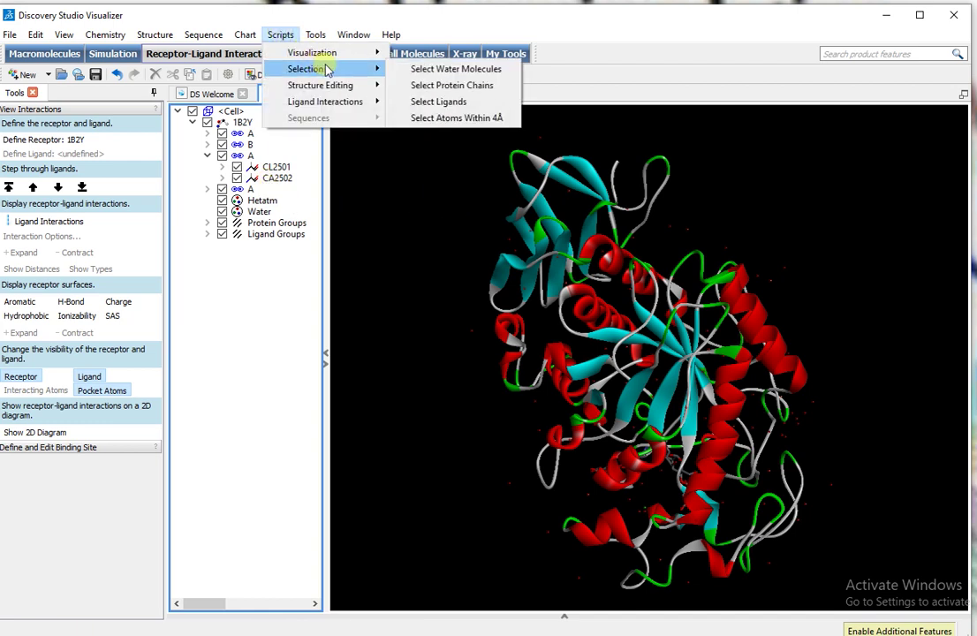
left_click(419, 69)
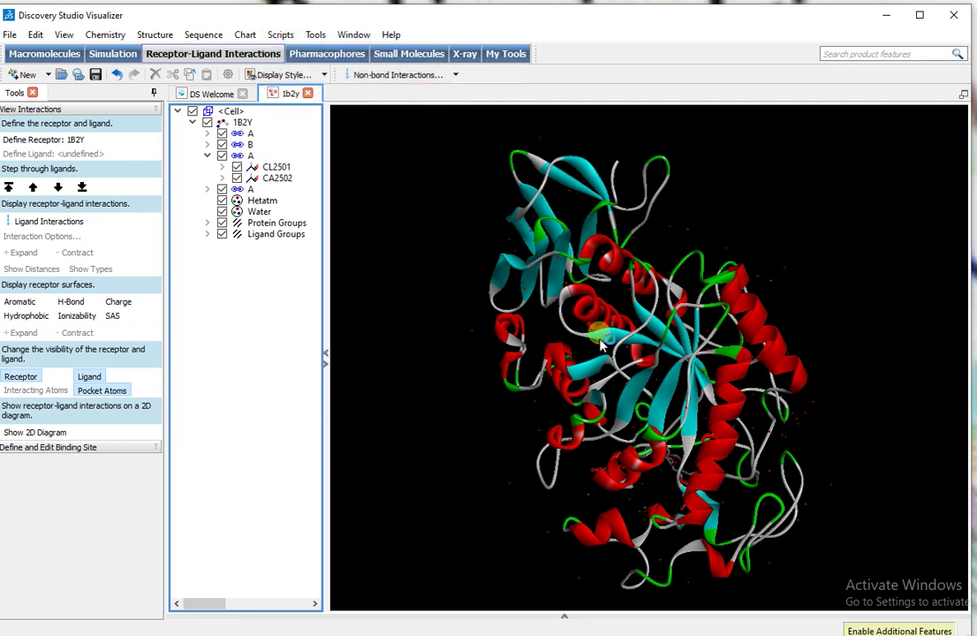
left_click(625, 408)
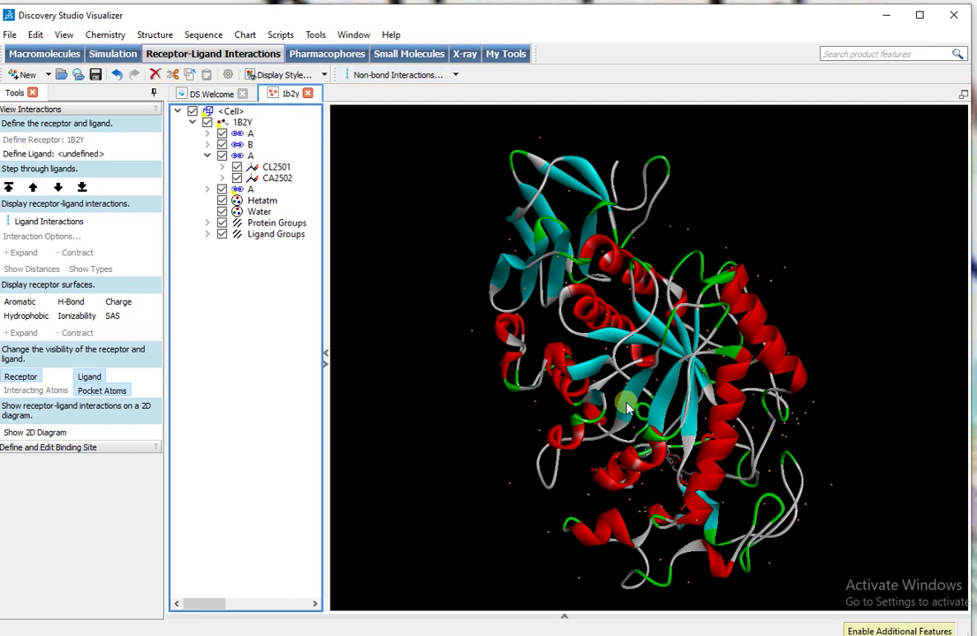
key("Delete")
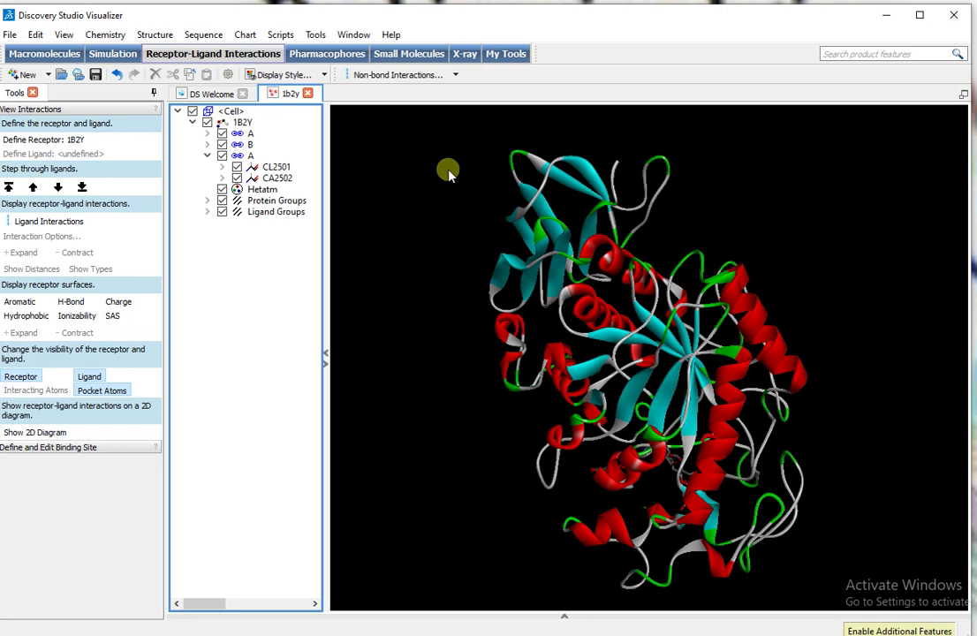
- Select all bound ligands in 1B2Y, set the mouse mode to Rotate to inspect them, and delete them
left_click(281, 36)
mouse_move(300, 69)
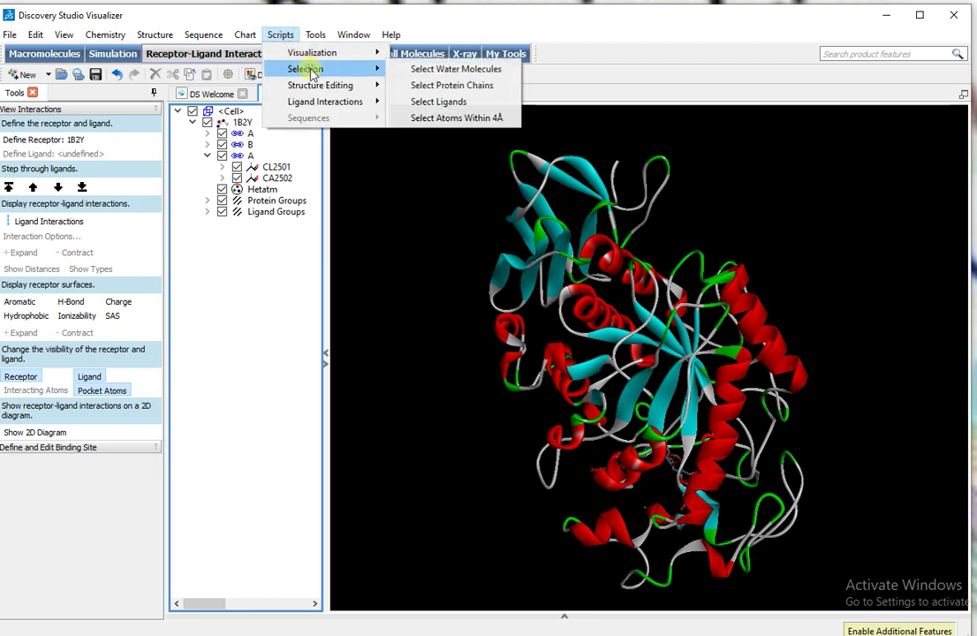
left_click(427, 104)
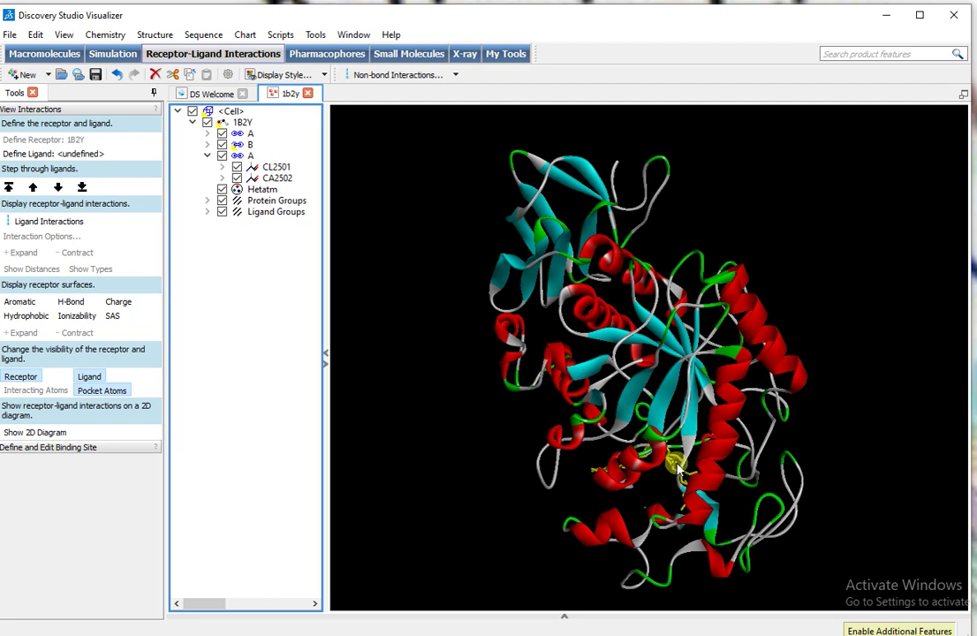
left_click_drag(678, 473, 664, 512)
left_click(664, 512)
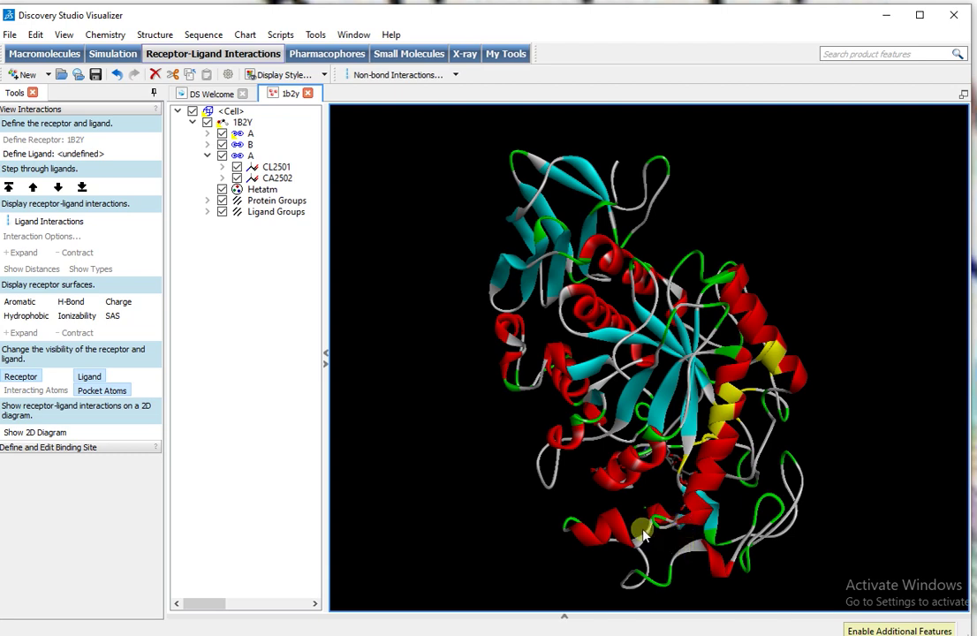
left_click(393, 241)
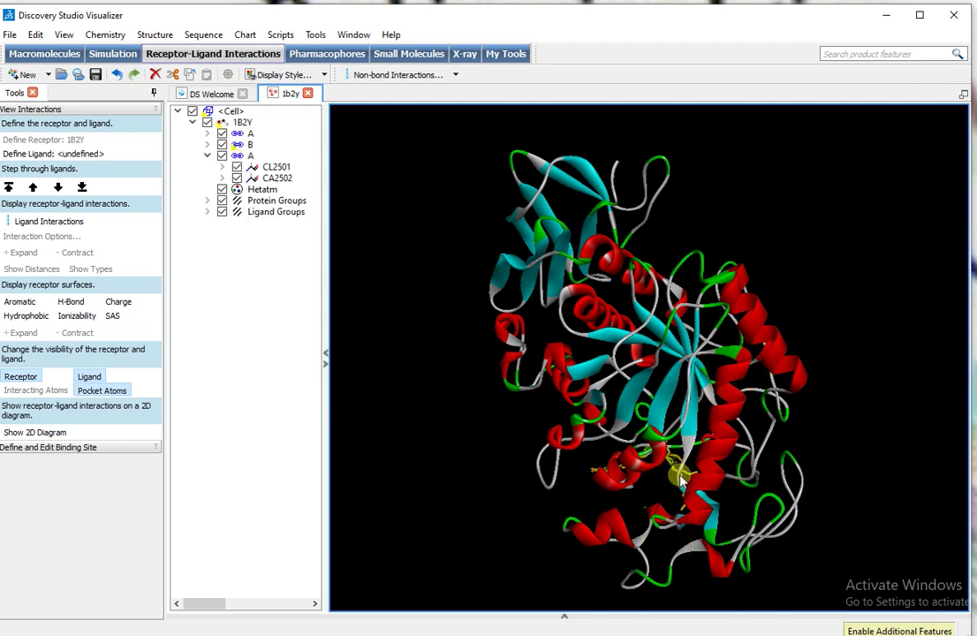
right_click(484, 285)
mouse_move(503, 402)
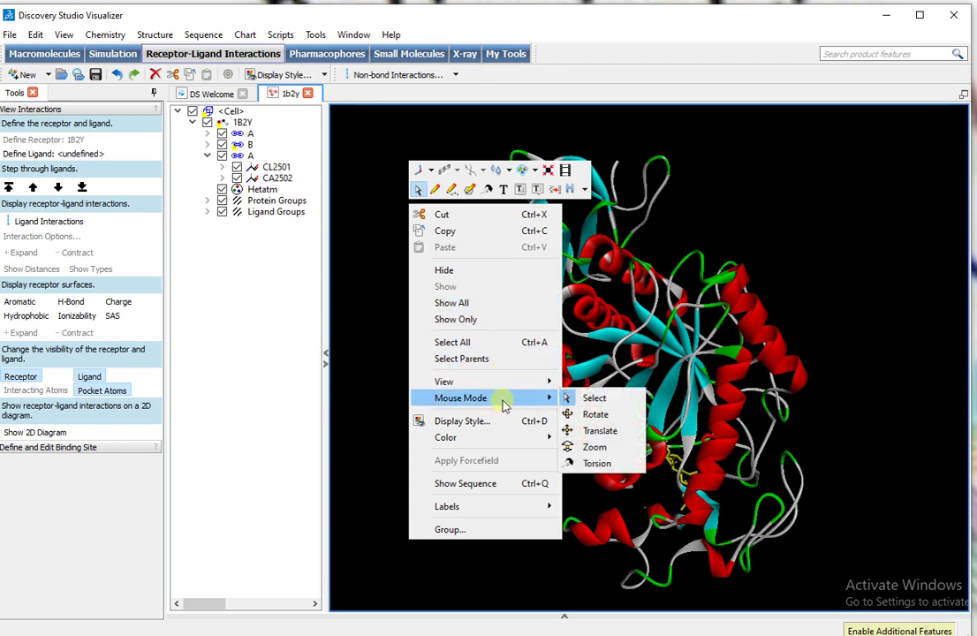
left_click(593, 414)
left_click_drag(600, 406, 667, 326)
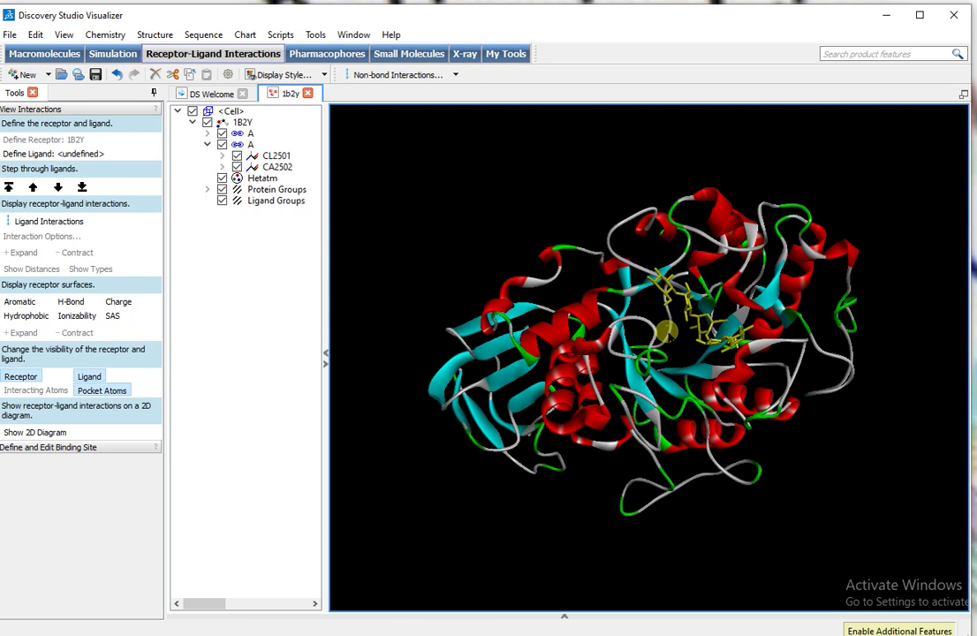
- Save the cleaned protein to the Desktop as 1b2y in Protein Data Bank Files format
left_click(11, 35)
left_click(44, 164)
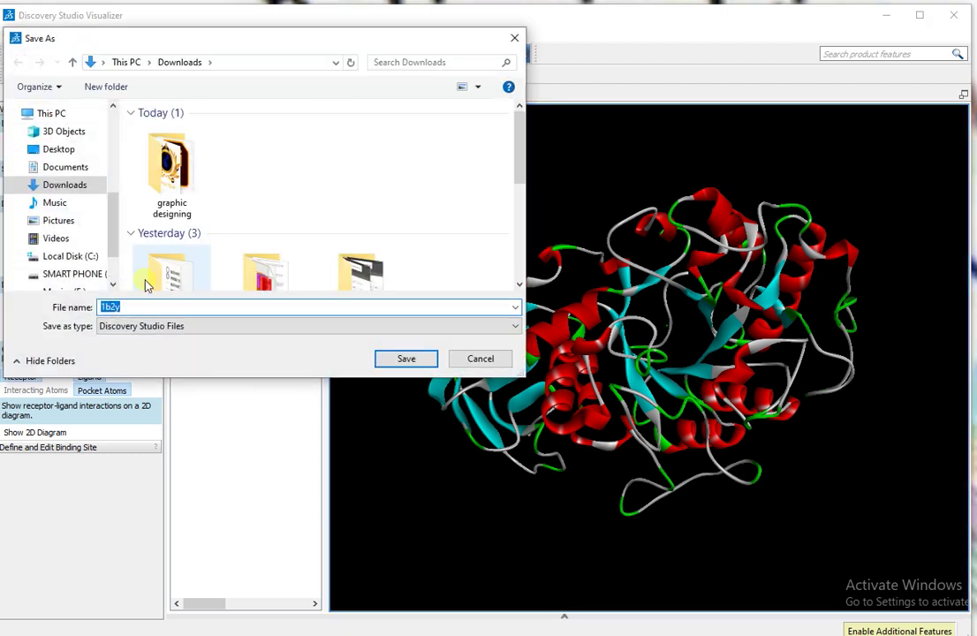
left_click(69, 149)
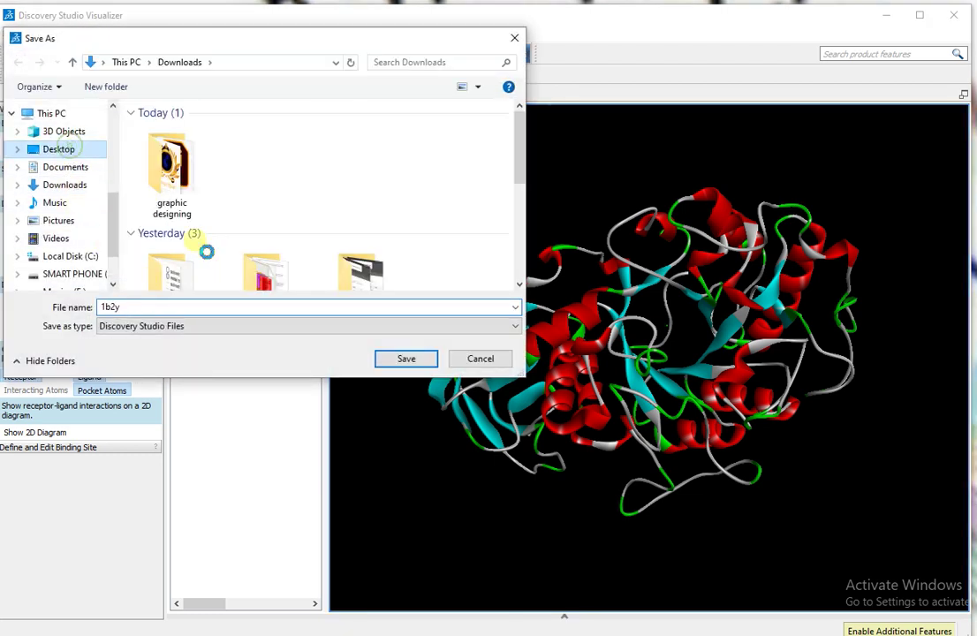
left_click(227, 328)
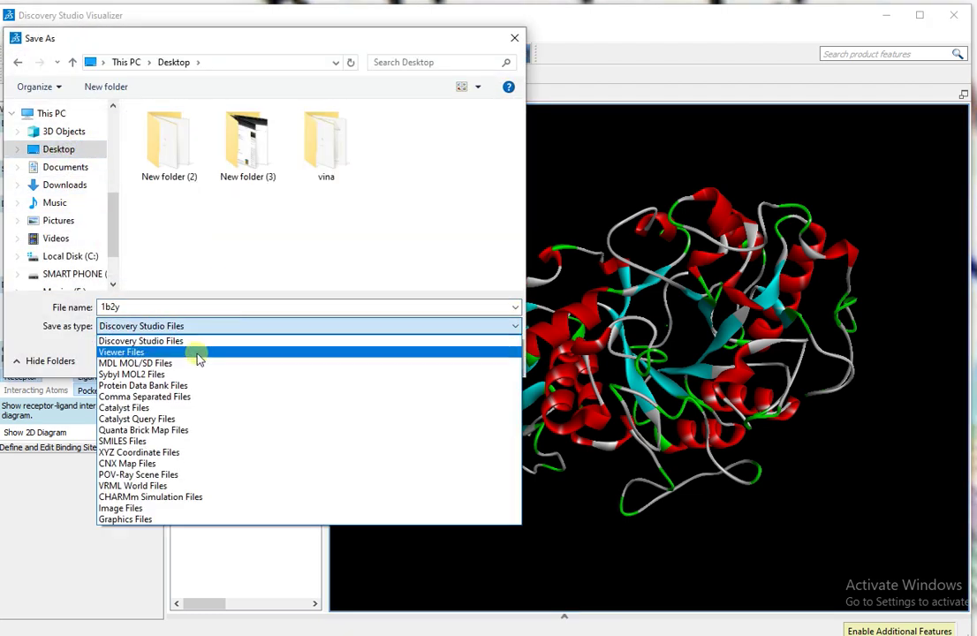
left_click(143, 386)
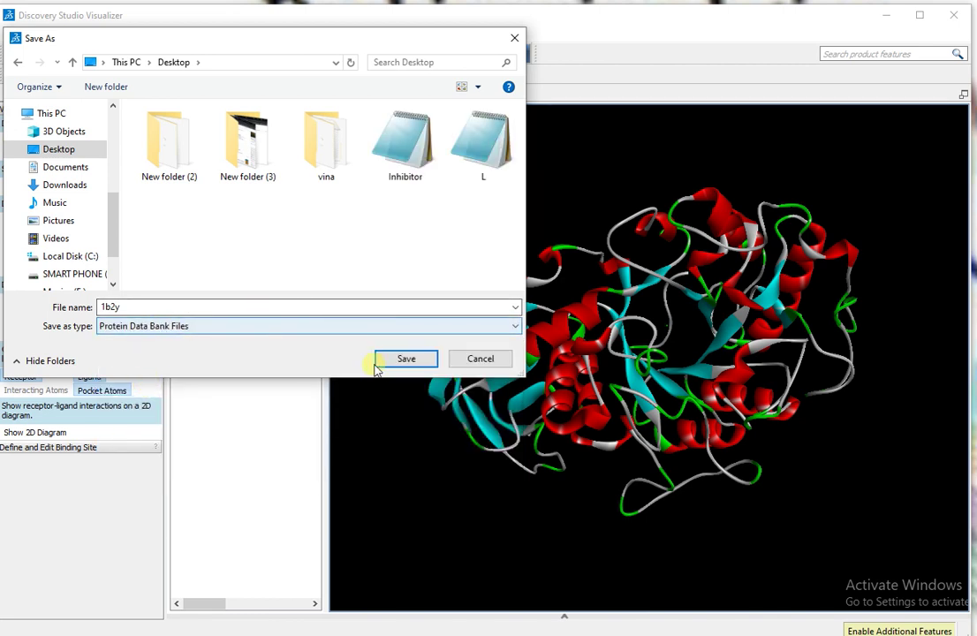
left_click(406, 359)
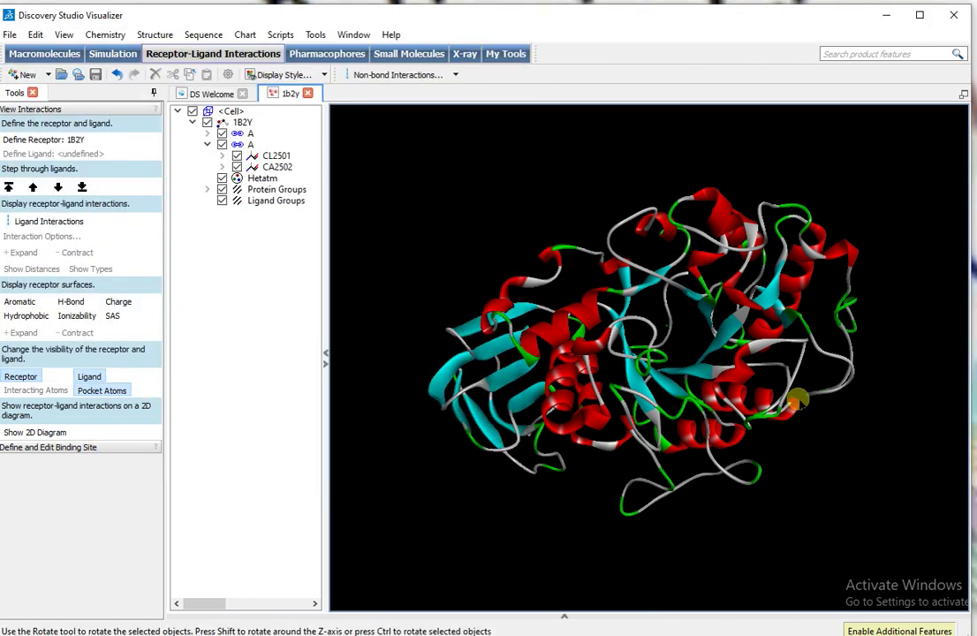
- Launch AutoDockTools-1.5.7 from New folder (2) on the Desktop and move its console window clear of the program shortcuts
key("super+d")
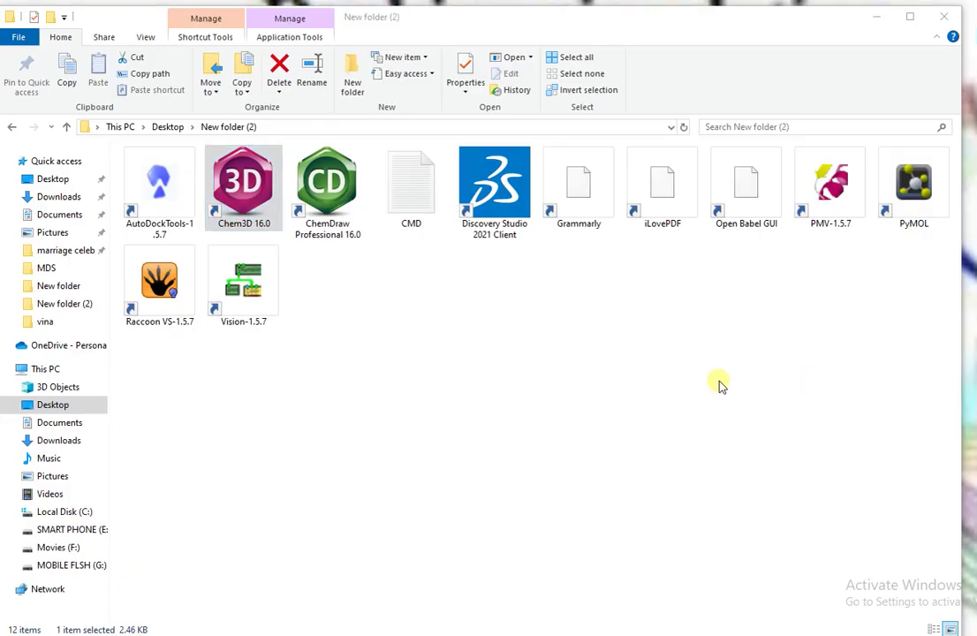
left_click(155, 194)
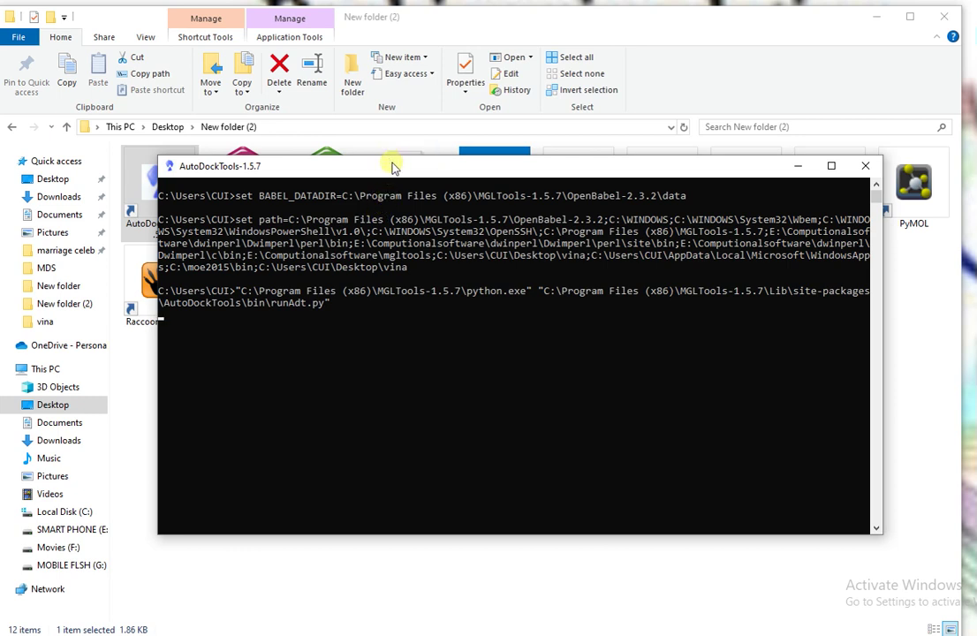
left_click_drag(392, 168, 399, 256)
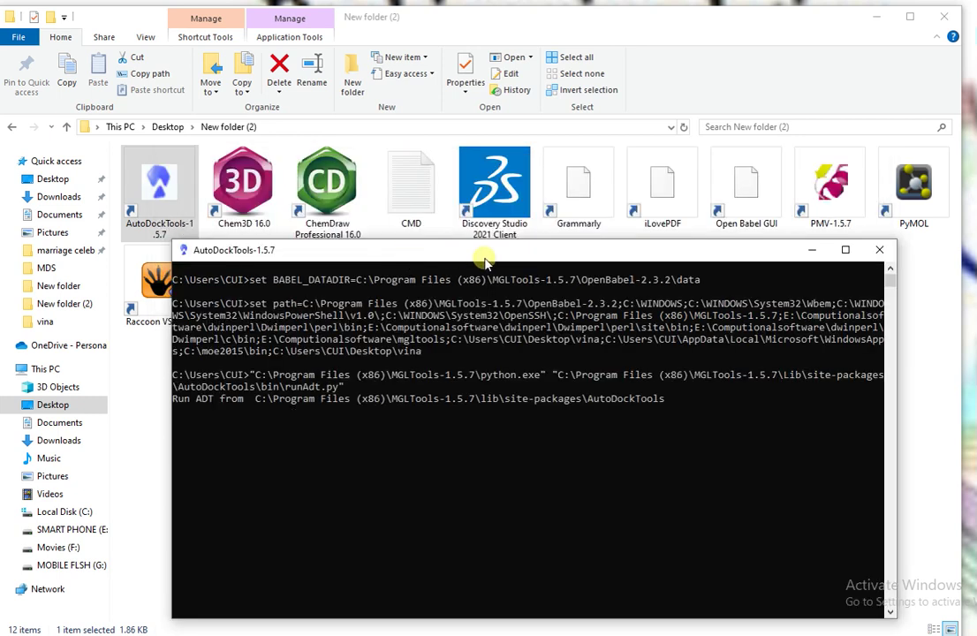